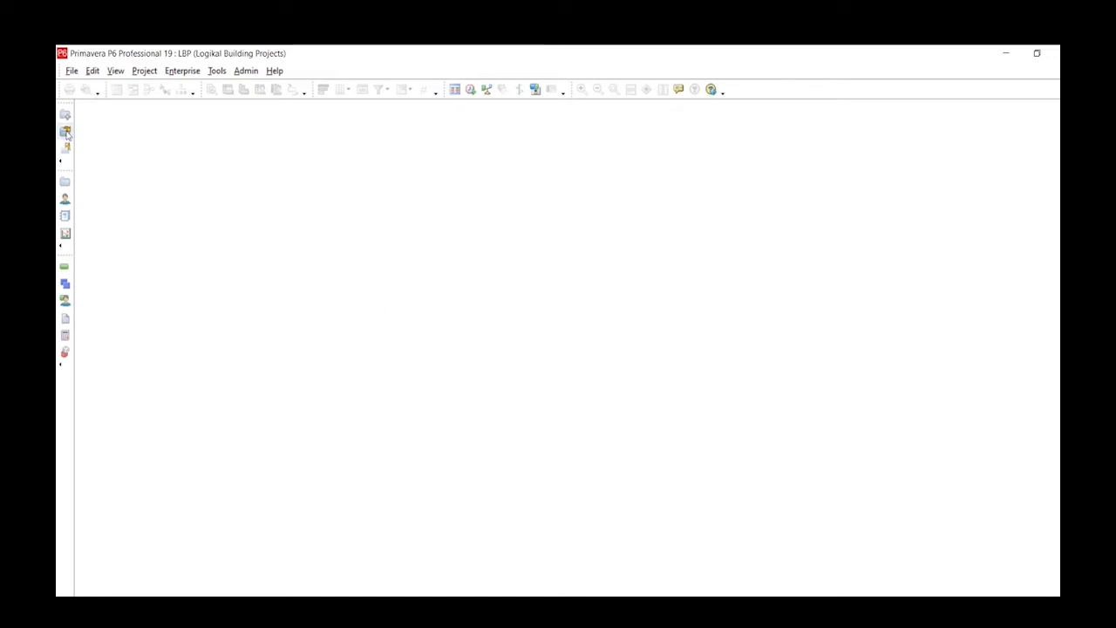
# - Open the Logikal Building Projects project from the list of existing projects
pyautogui.click(71, 70)
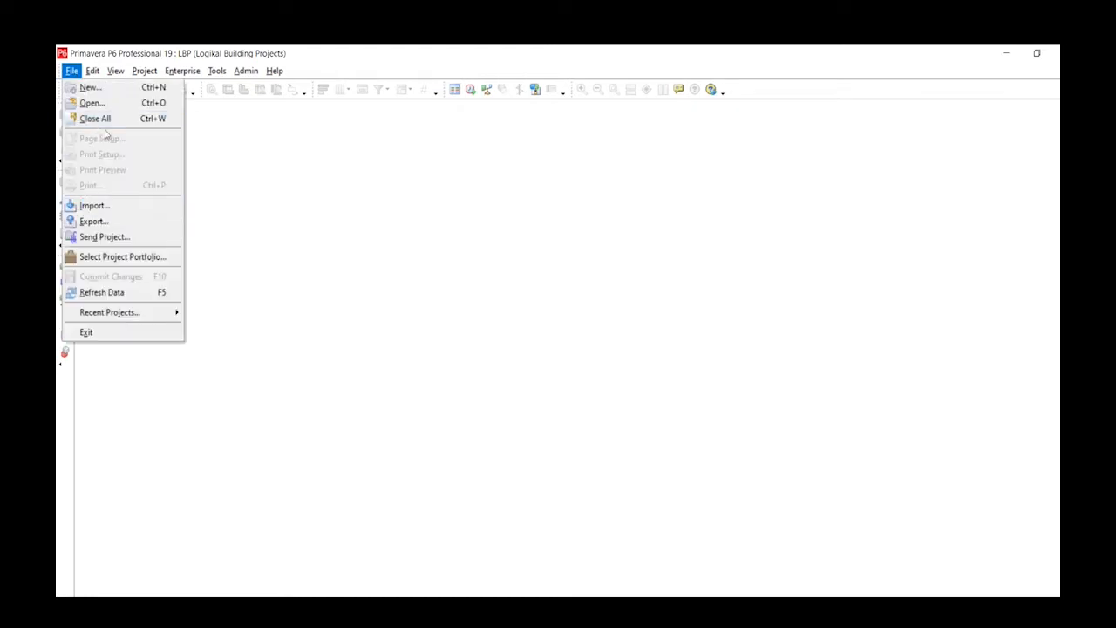
pyautogui.click(106, 103)
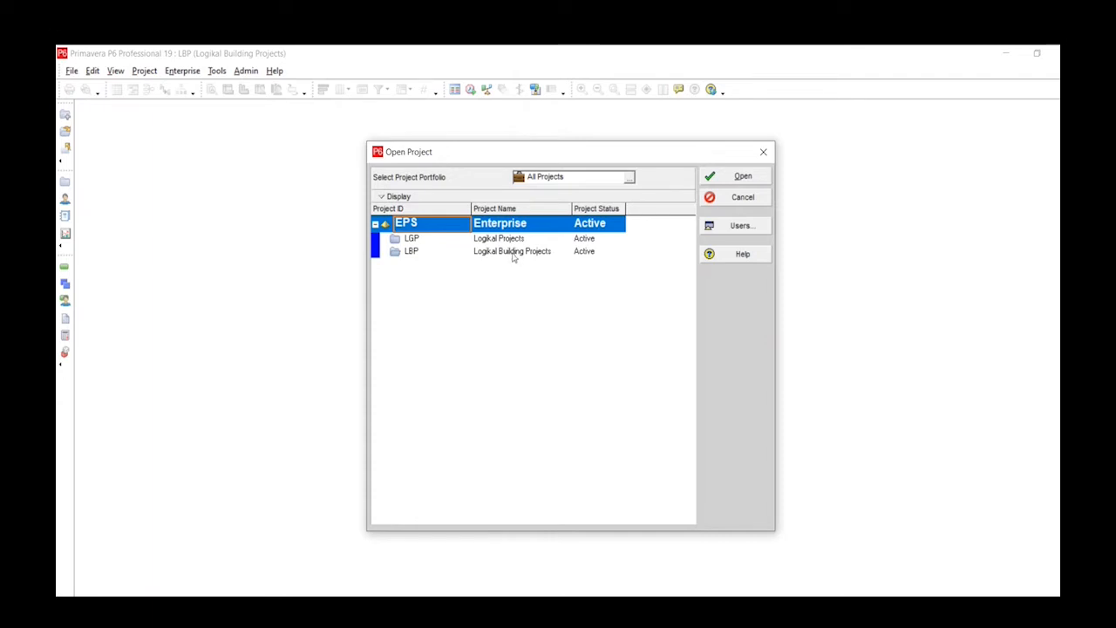
pyautogui.click(513, 254)
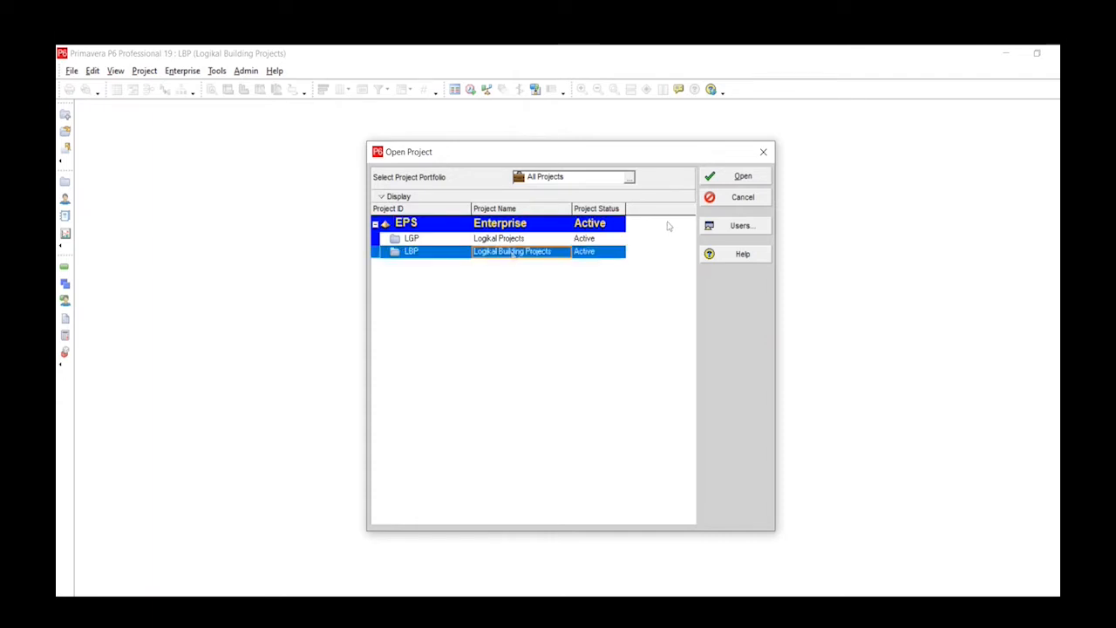
pyautogui.click(740, 177)
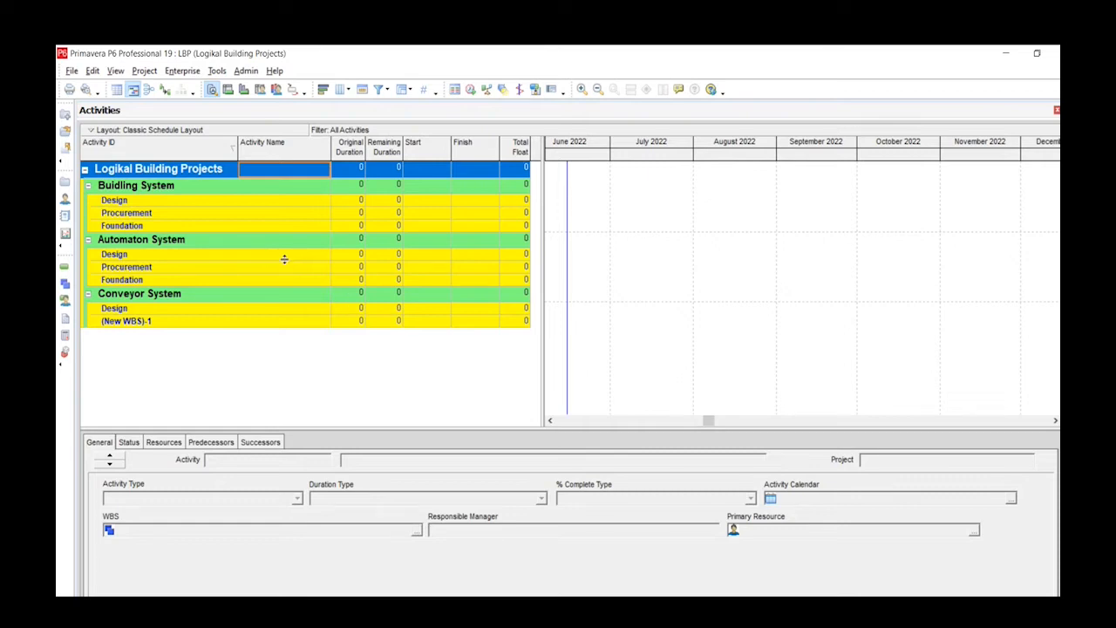
pyautogui.click(162, 201)
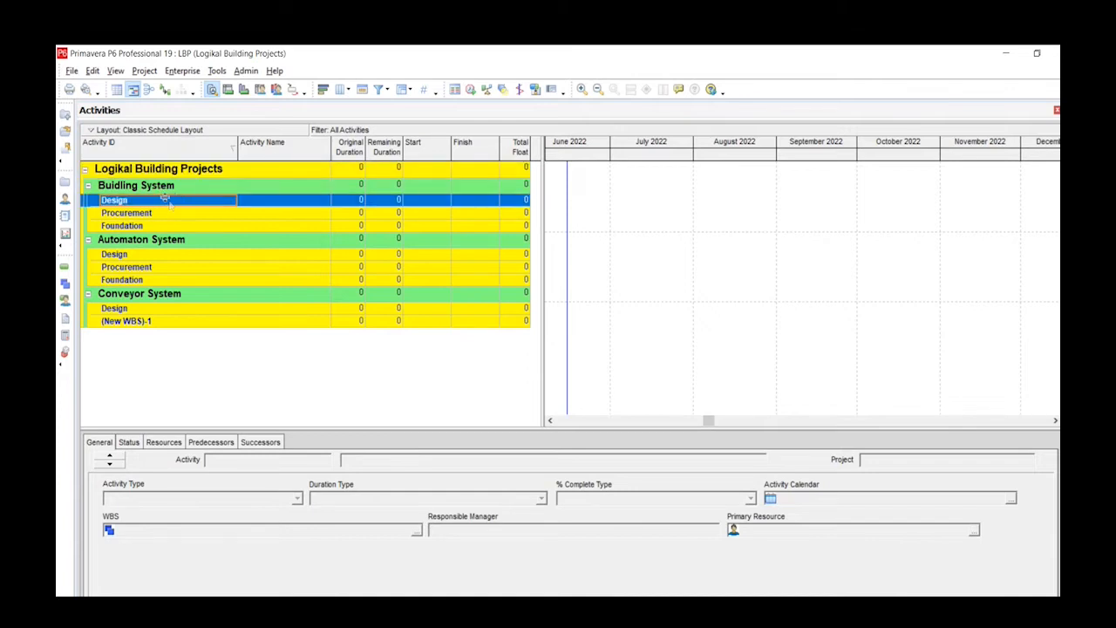
pyautogui.rightClick(174, 203)
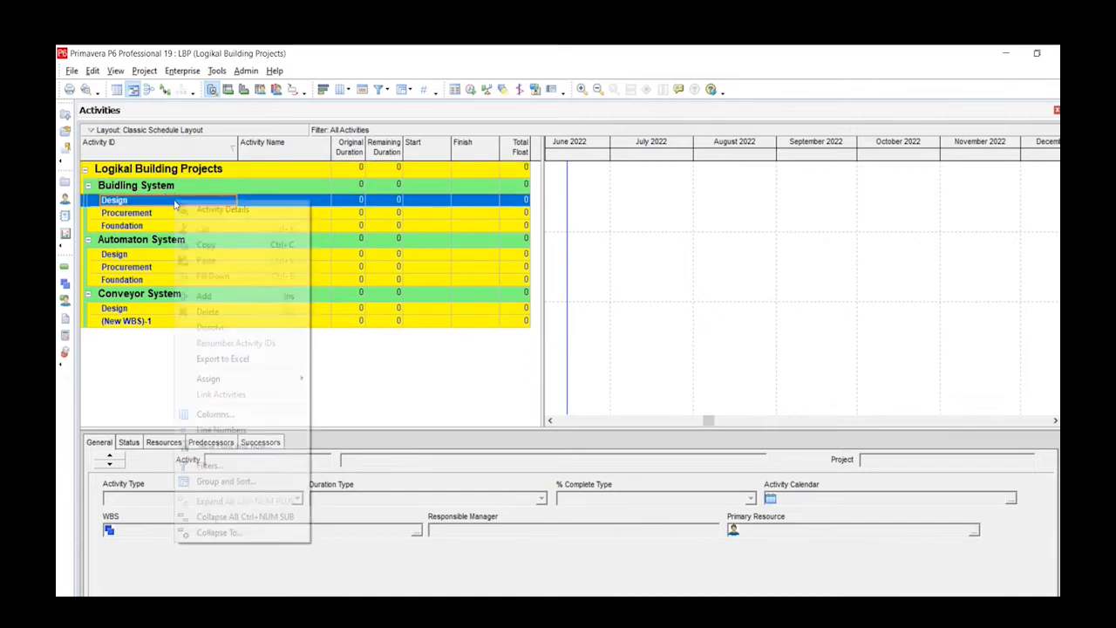
pyautogui.click(232, 297)
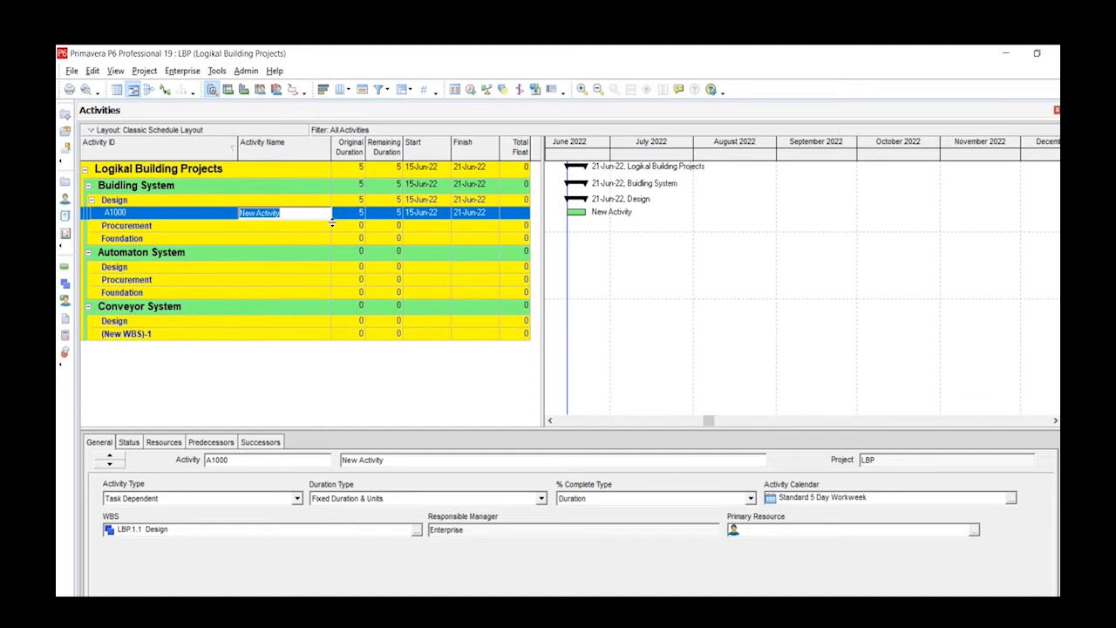
pyautogui.rightClick(155, 215)
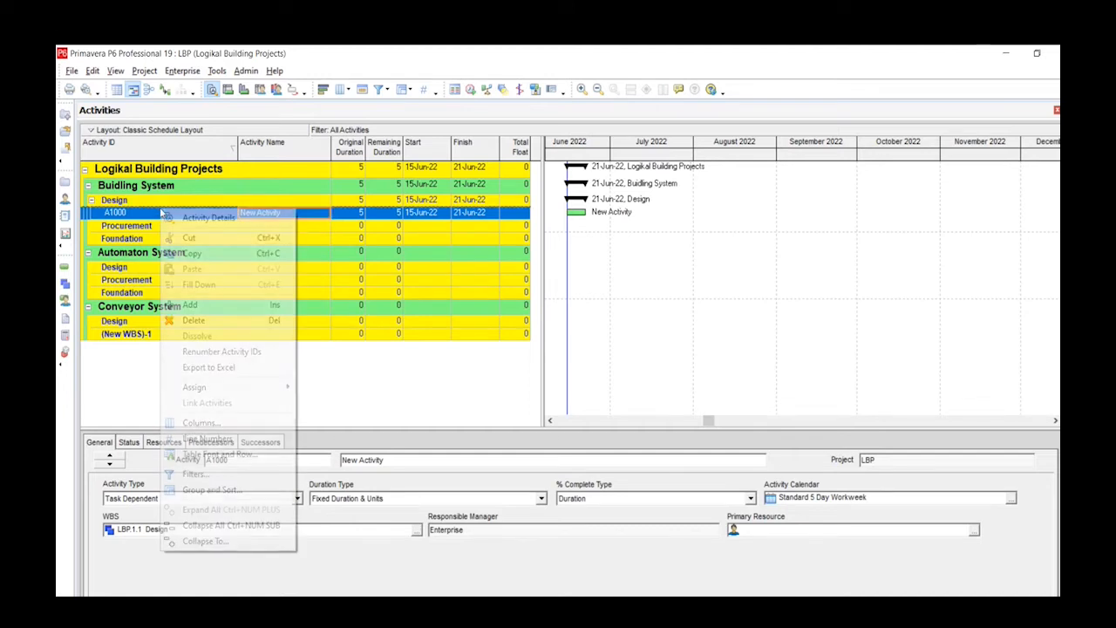
pyautogui.click(195, 320)
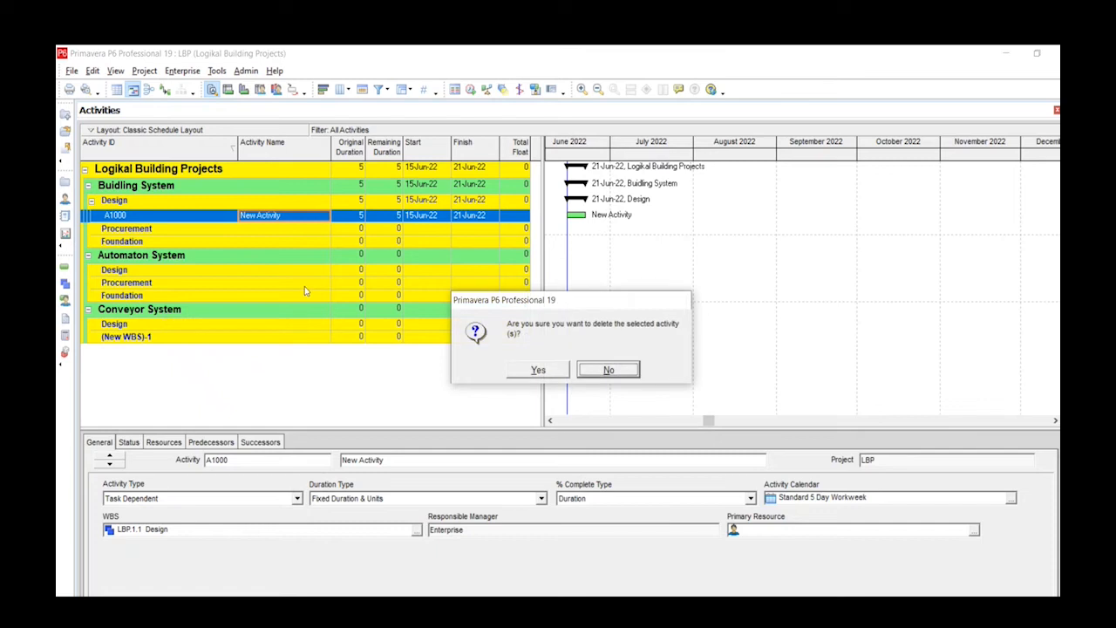
pyautogui.click(535, 370)
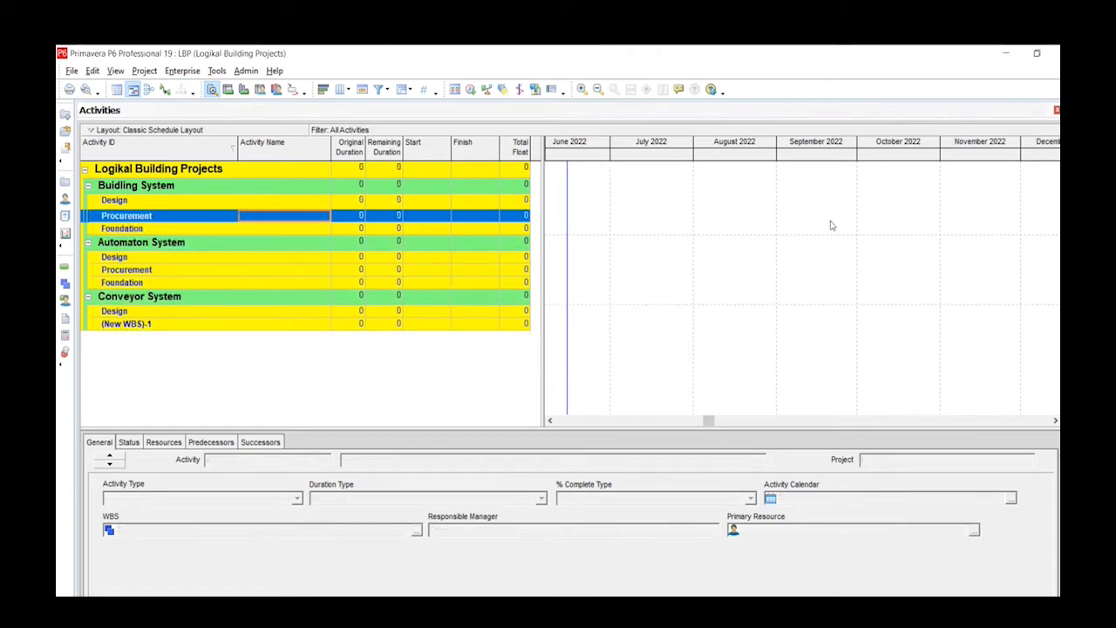
# - Add an activity under the first system's Design WBS with ID A1000 and name it Initiate Building
pyautogui.click(142, 202)
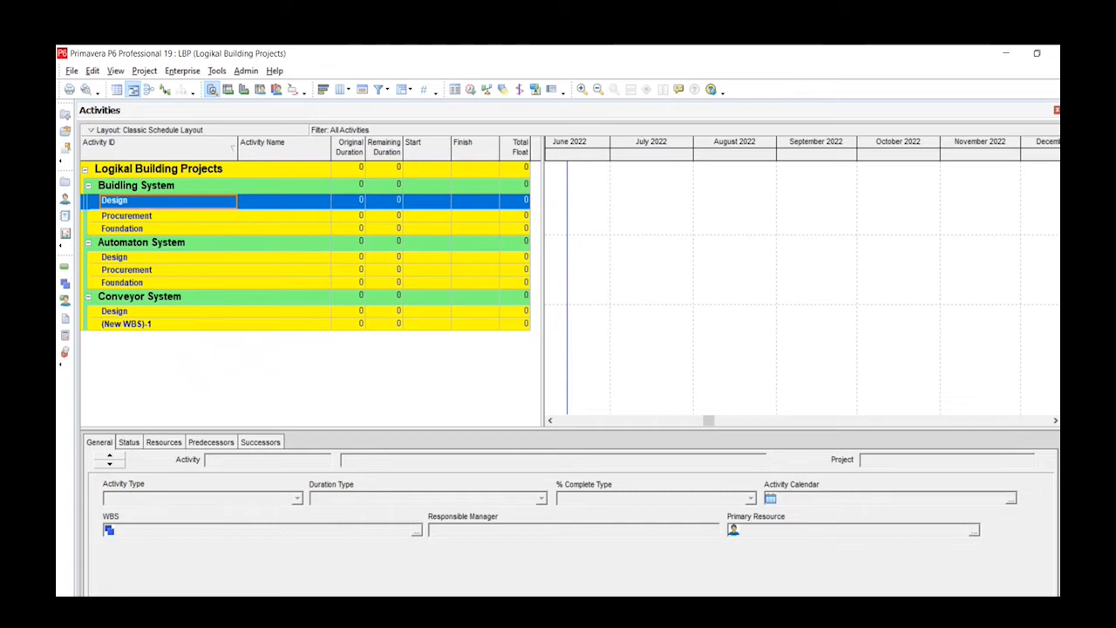
pyautogui.press('Insert')
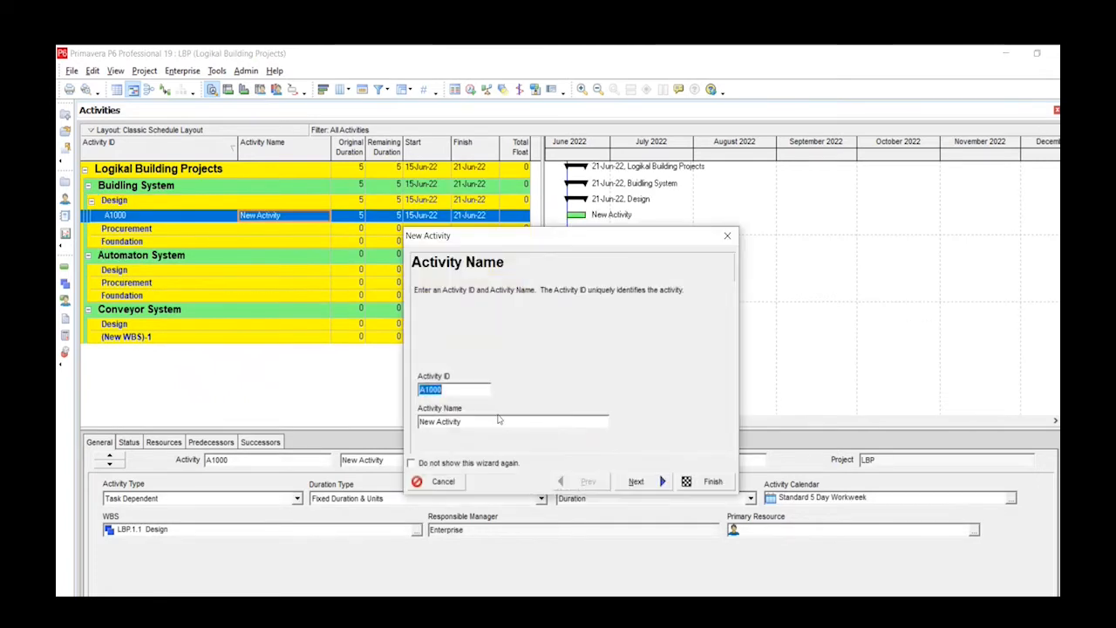
pyautogui.click(462, 389)
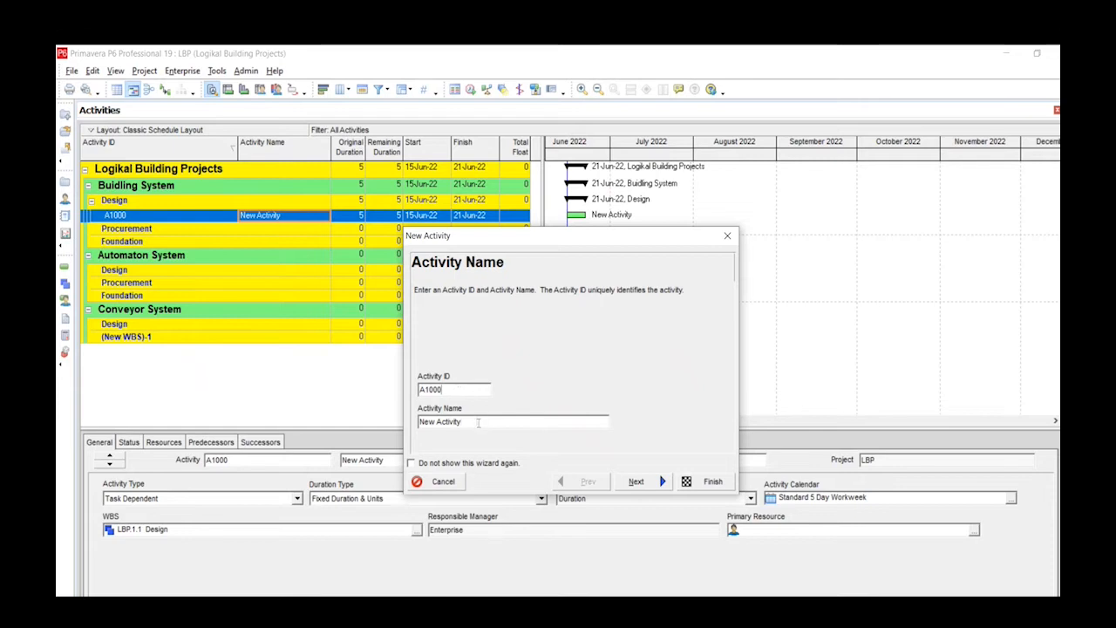
pyautogui.moveTo(475, 422); pyautogui.dragTo(420, 422)
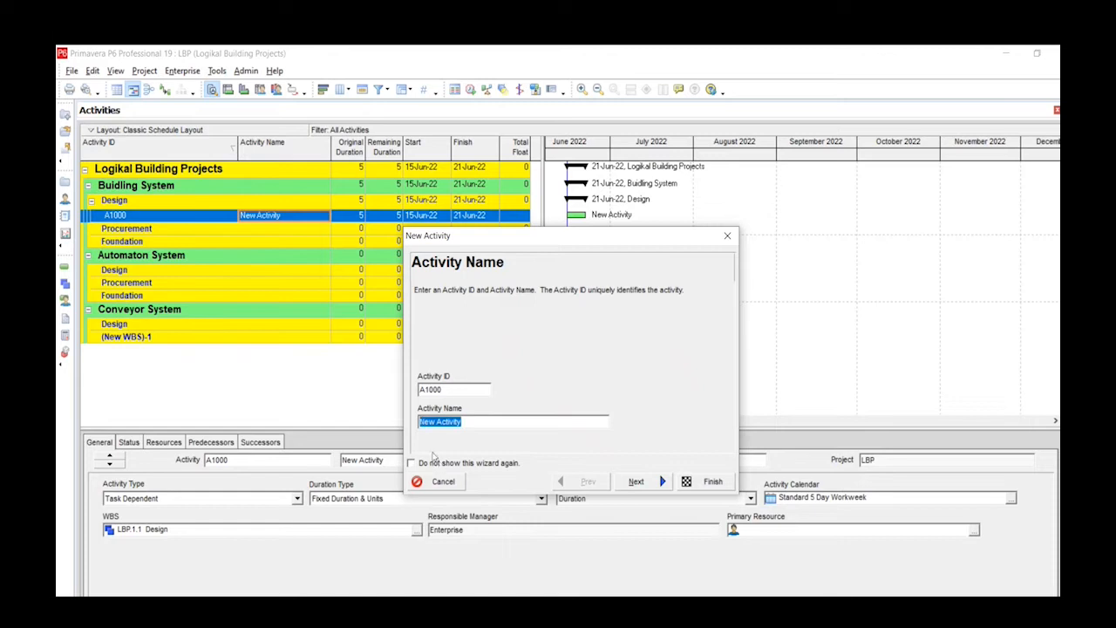
pyautogui.write('N')
pyautogui.press('BackSpace')
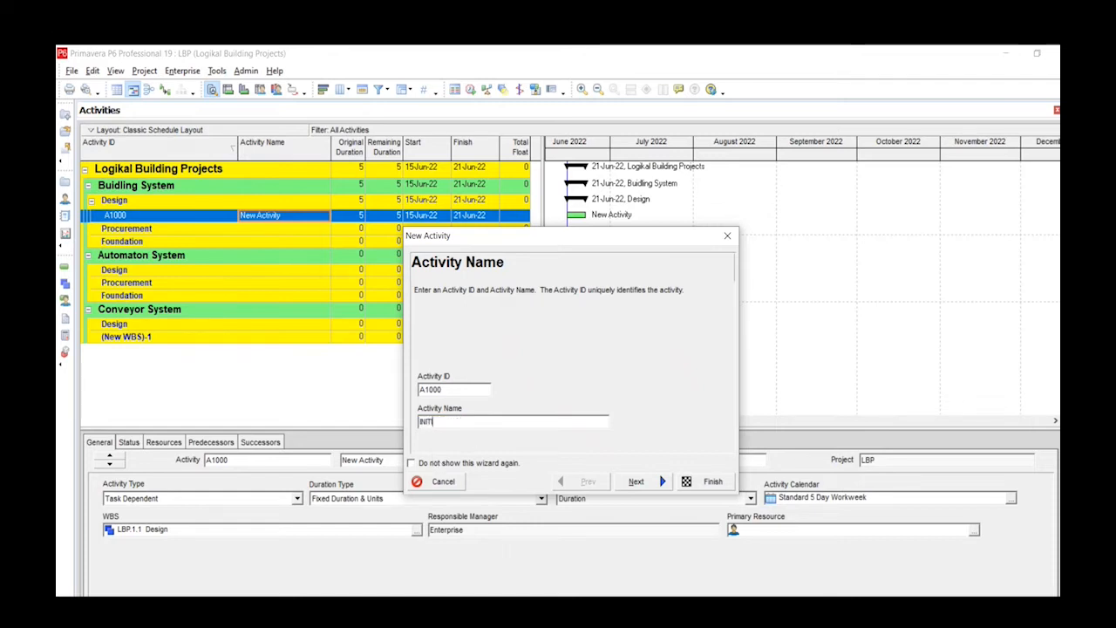
pyautogui.press('BackSpace')
pyautogui.press('BackSpace')
pyautogui.write('n')
pyautogui.press('BackSpace')
pyautogui.press('BackSpace')
pyautogui.write('Initia')
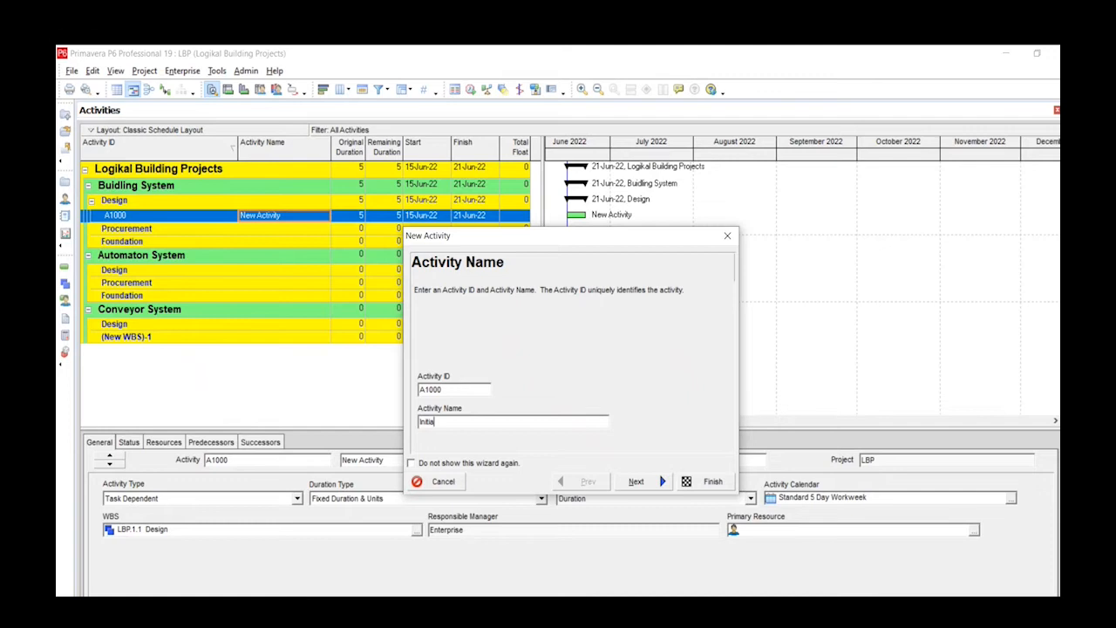
pyautogui.write('te Bu')
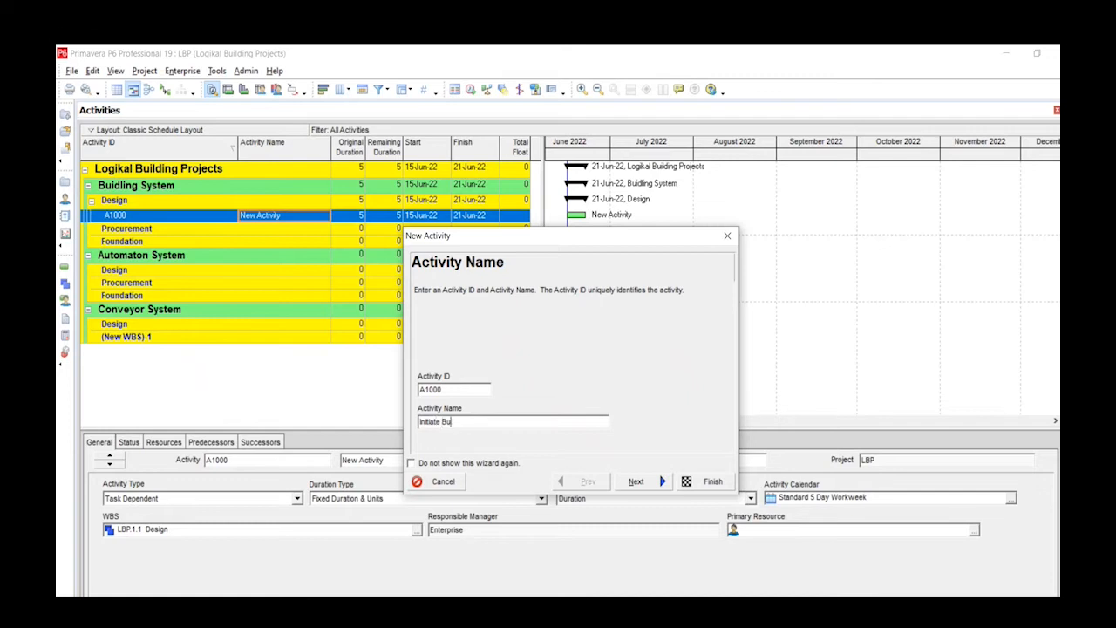
pyautogui.write('ilding')
pyautogui.click(635, 481)
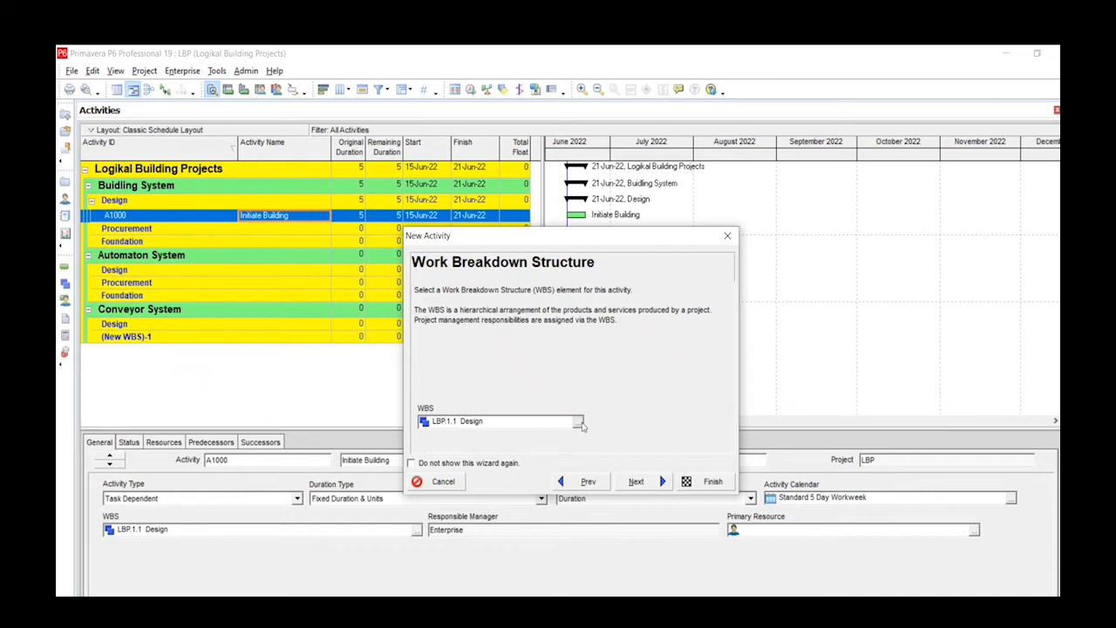
# - Browse the WBS elements available for the new activity and keep LBP.1.1 Design as its assignment
pyautogui.click(581, 424)
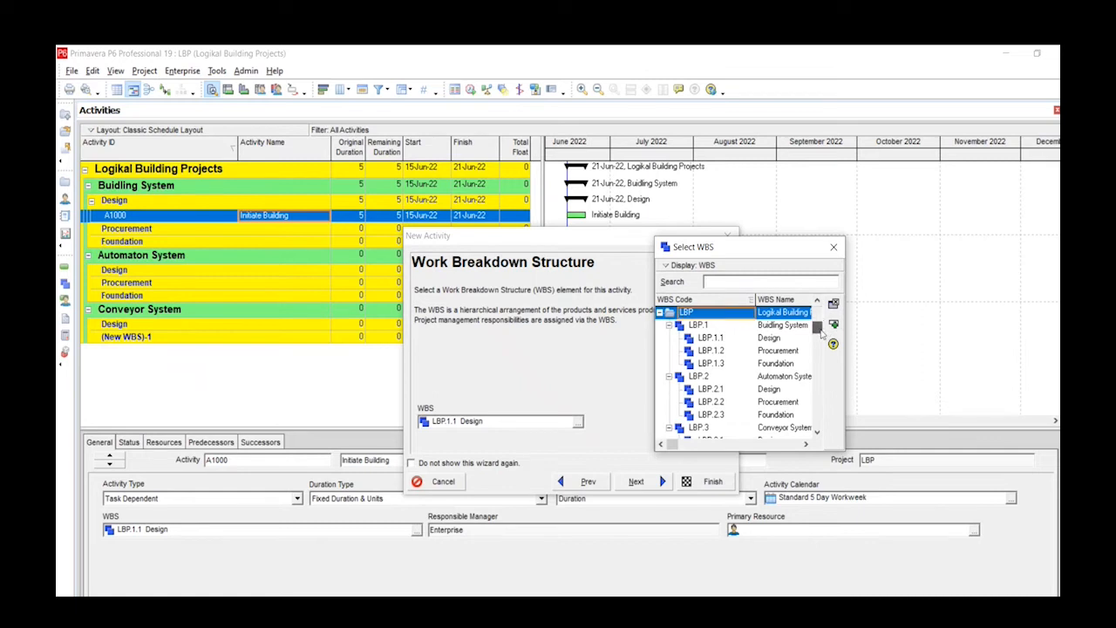
pyautogui.click(819, 334)
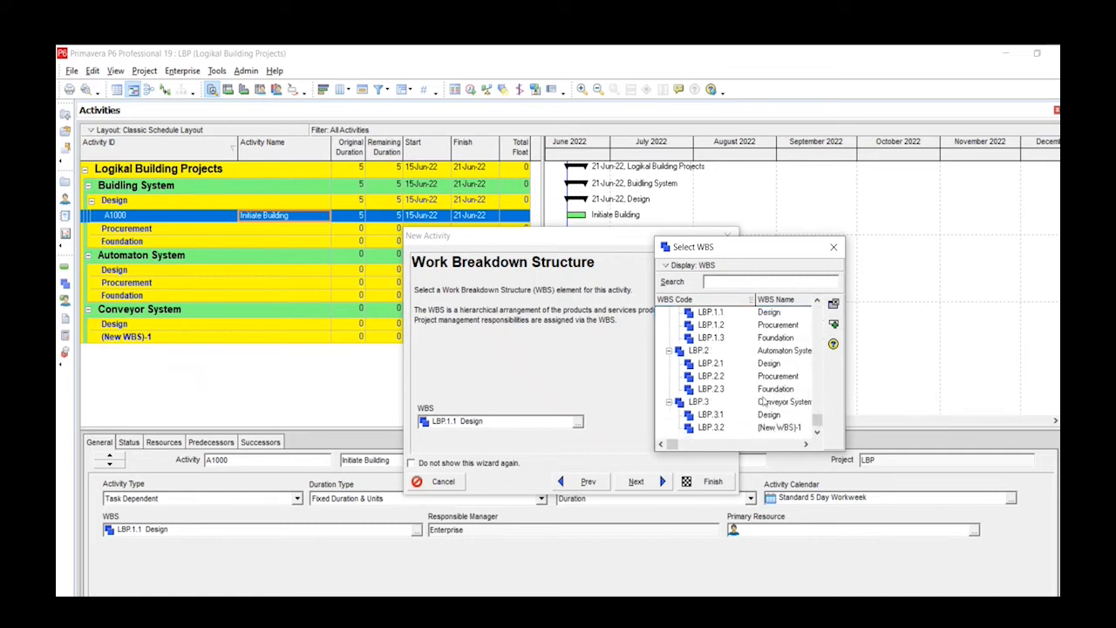
pyautogui.scroll(2, 764, 401)
pyautogui.scroll(-2, 781, 375)
pyautogui.scroll(2, 772, 397)
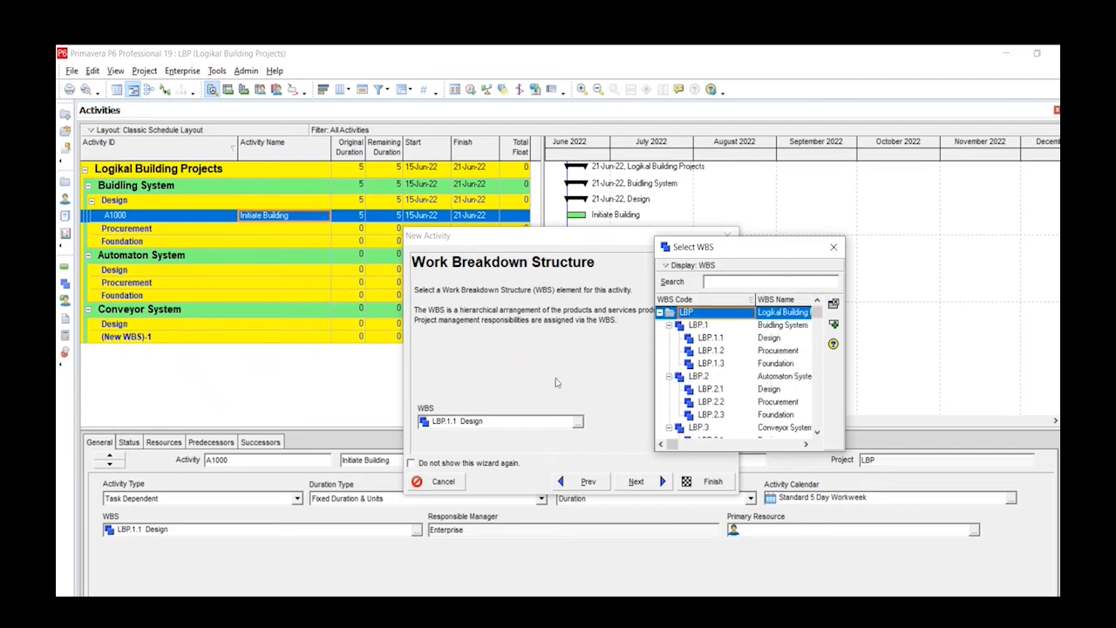
pyautogui.click(835, 249)
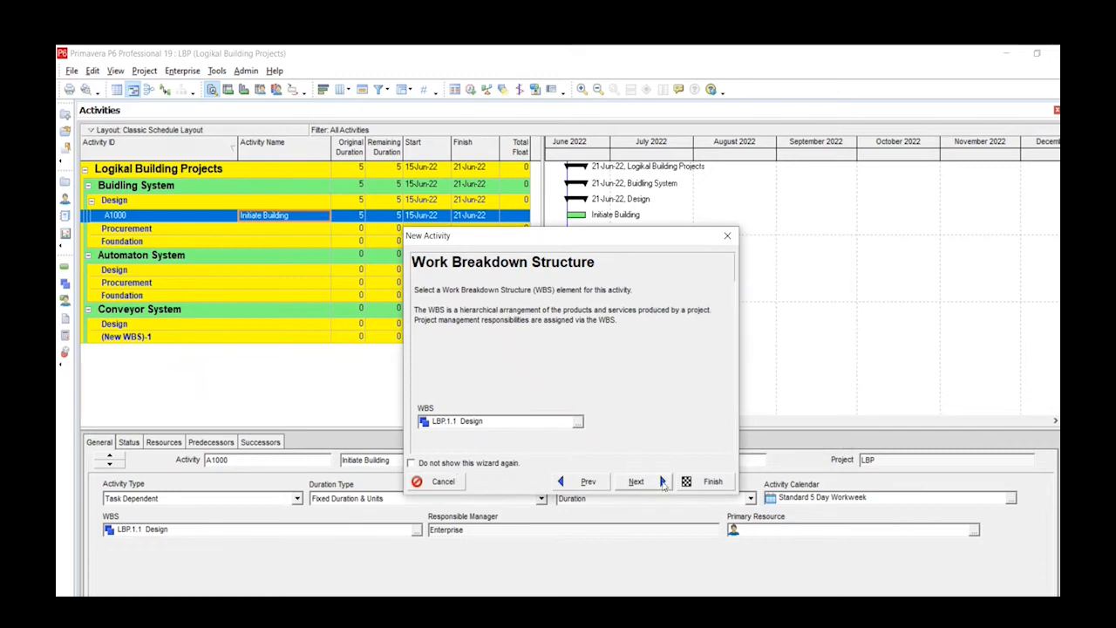
pyautogui.click(660, 483)
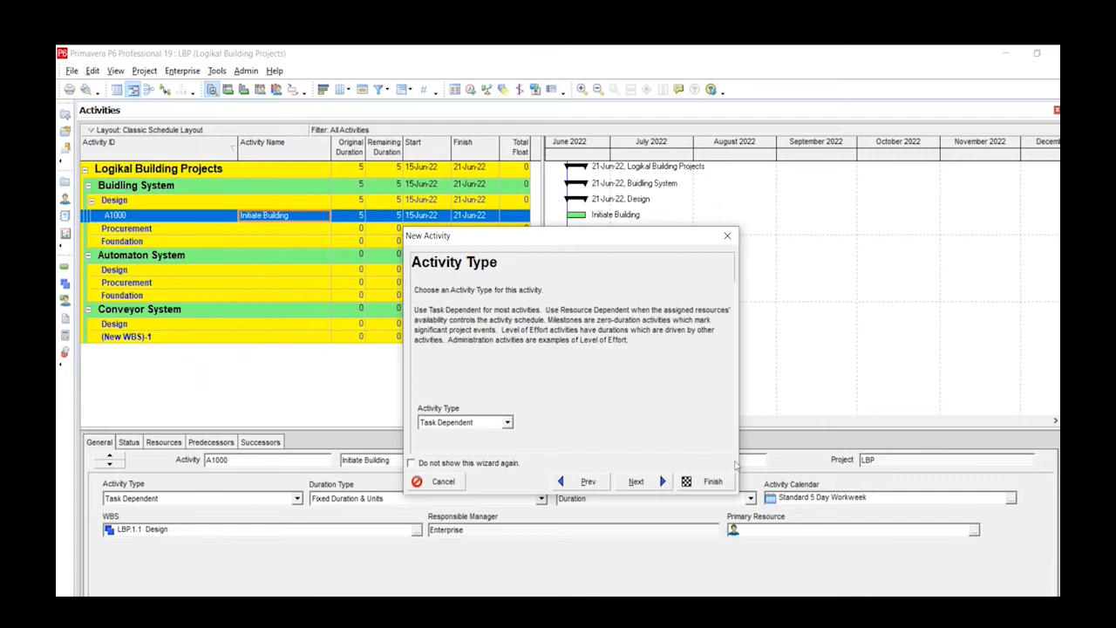
# - Set the activity type to Start Milestone and finish creating the activity without configuring relationships or more details
pyautogui.click(509, 422)
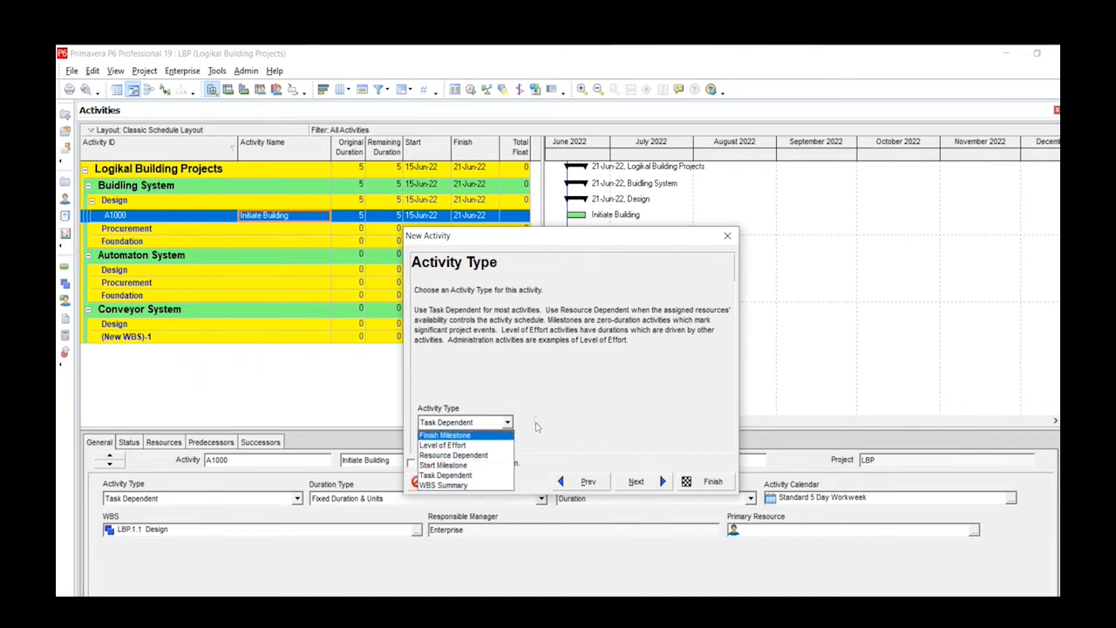
pyautogui.click(490, 470)
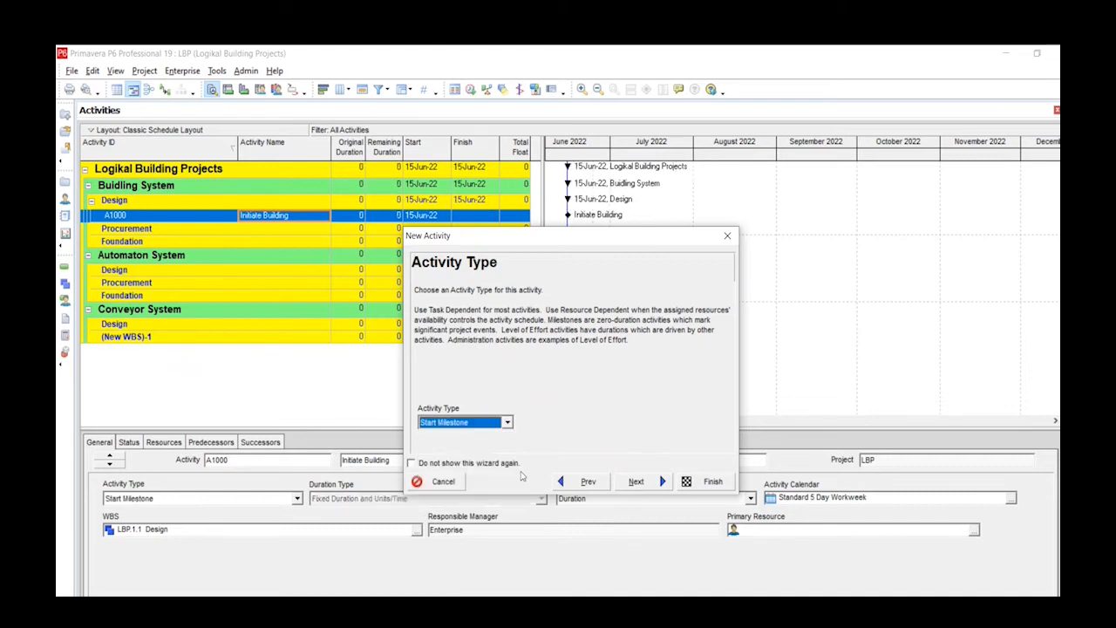
pyautogui.click(658, 483)
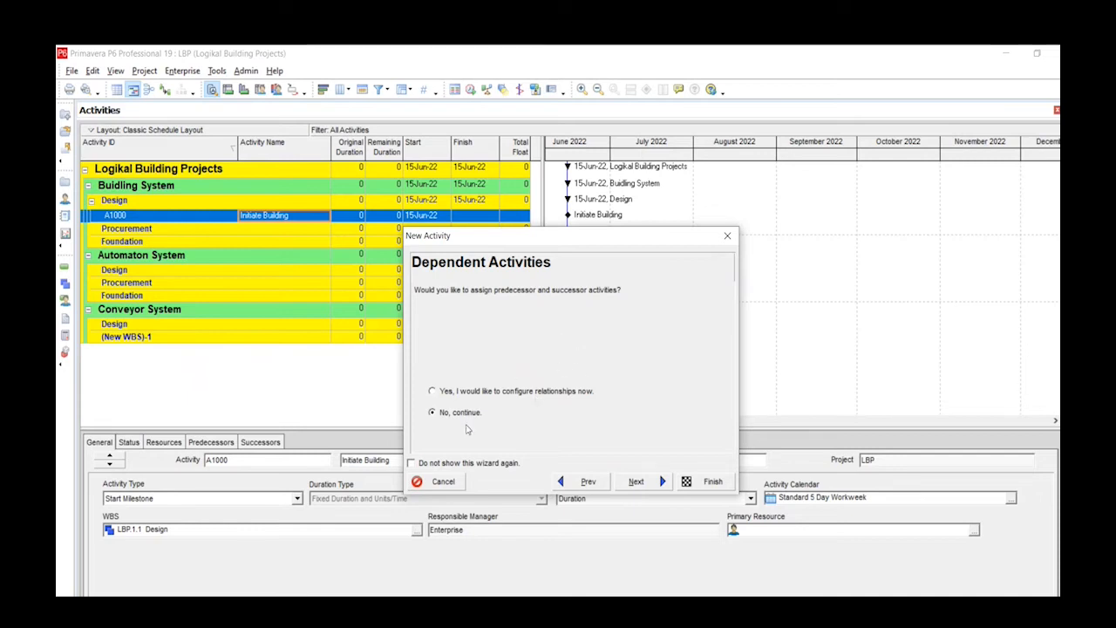
pyautogui.click(663, 482)
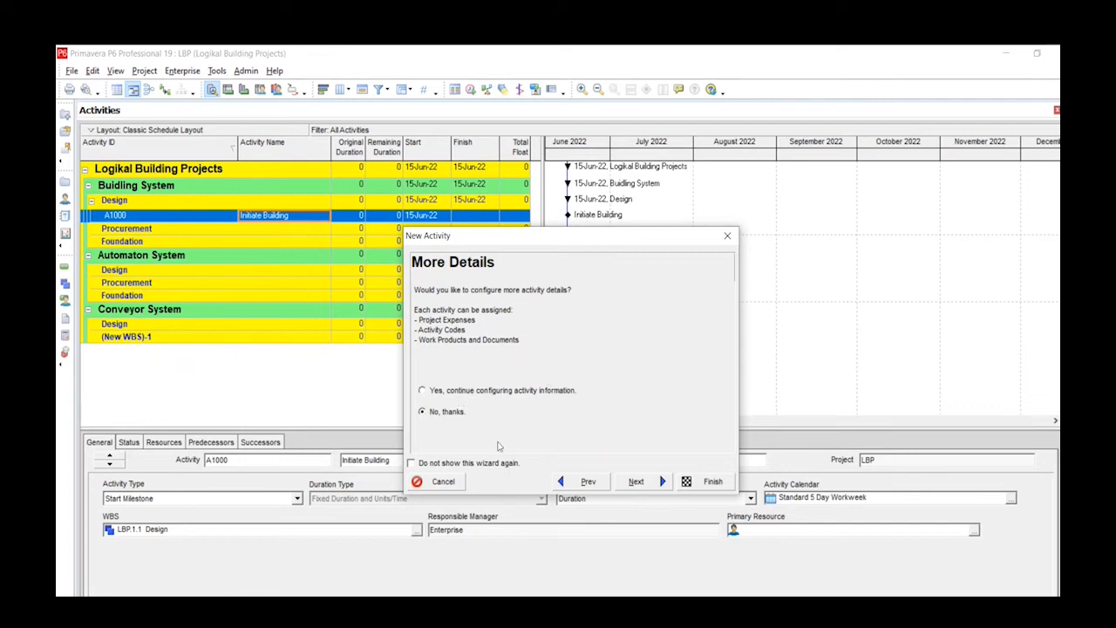
pyautogui.click(659, 485)
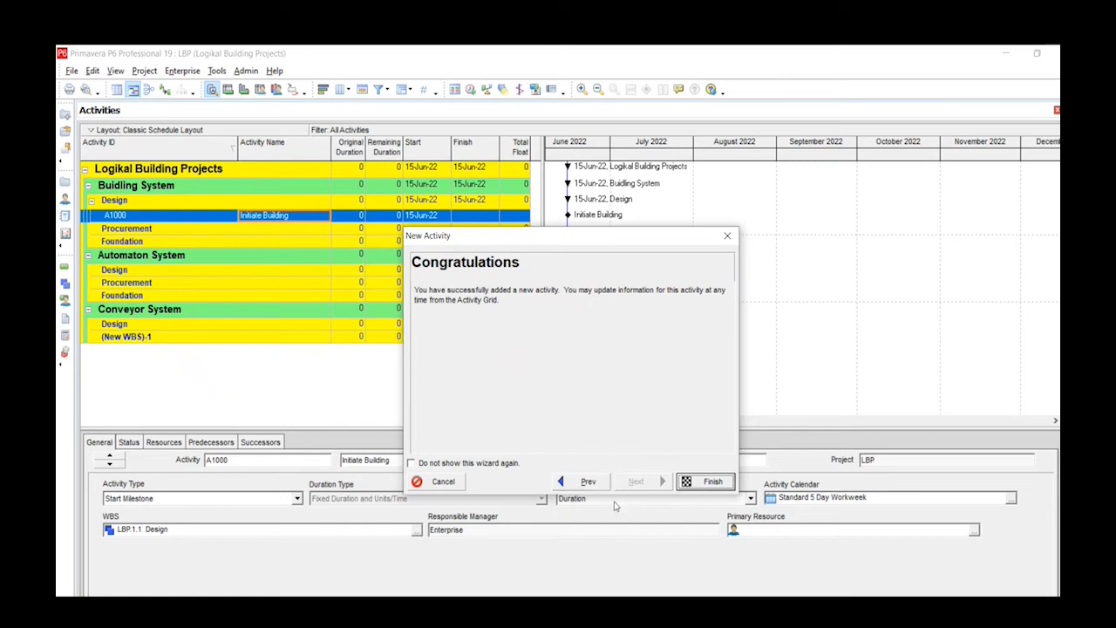
pyautogui.click(714, 484)
pyautogui.click(232, 231)
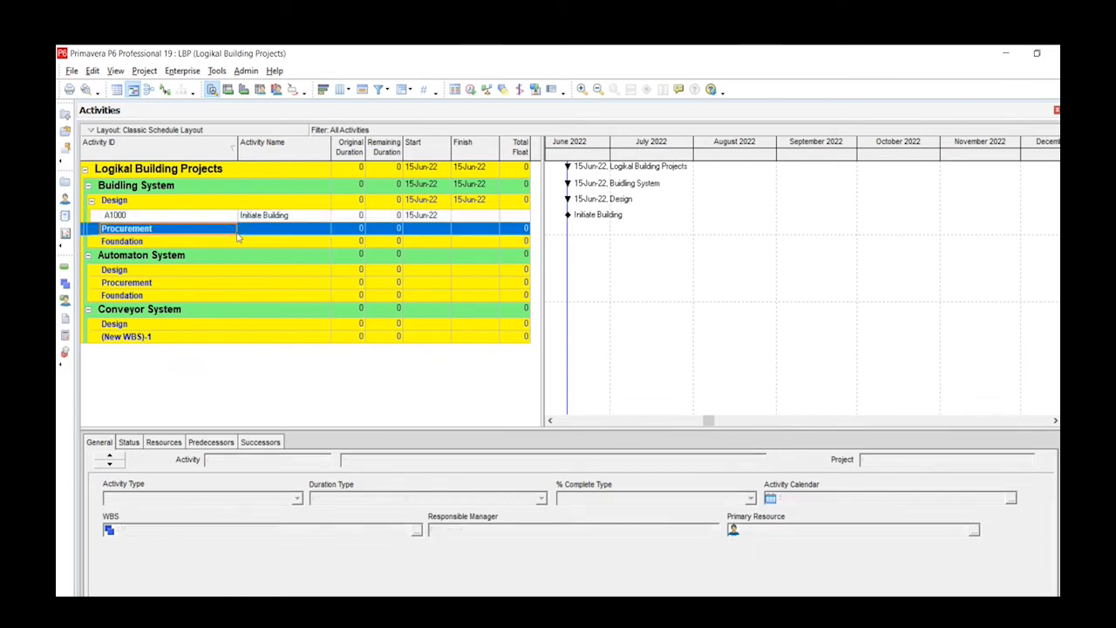
# - Add another activity below Initiate Building in the same Design WBS and name it Design Building Layout
pyautogui.click(265, 218)
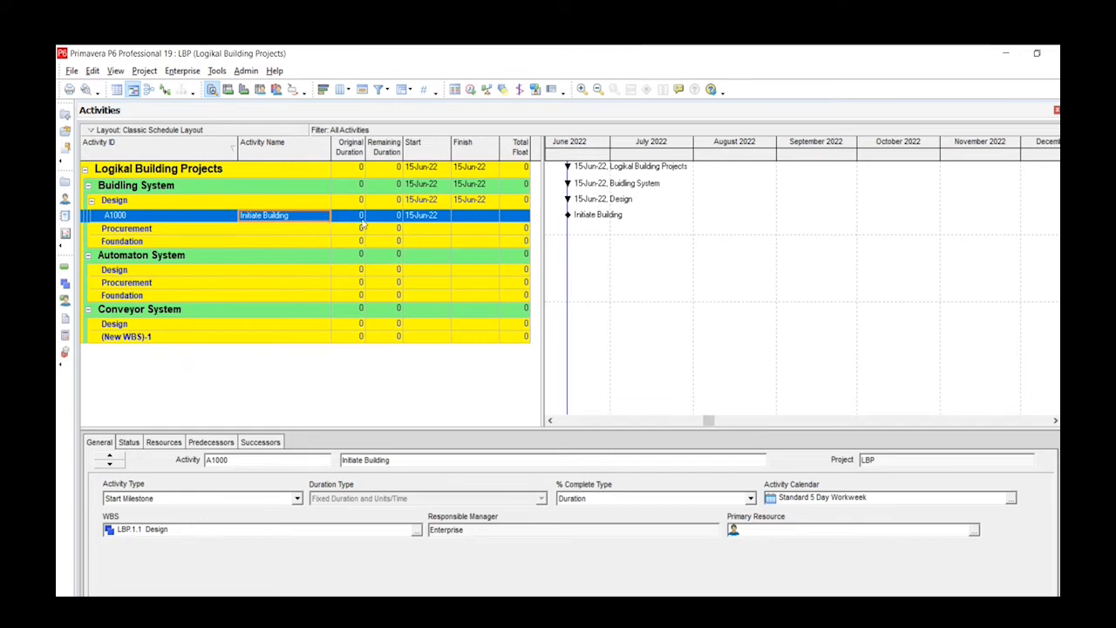
pyautogui.click(427, 220)
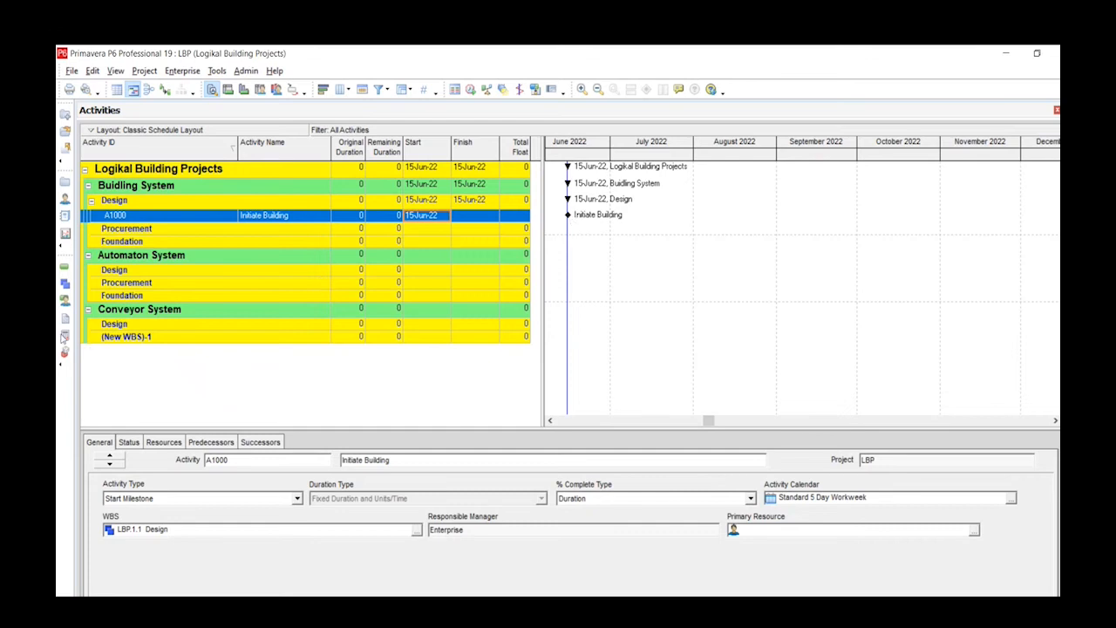
pyautogui.rightClick(170, 220)
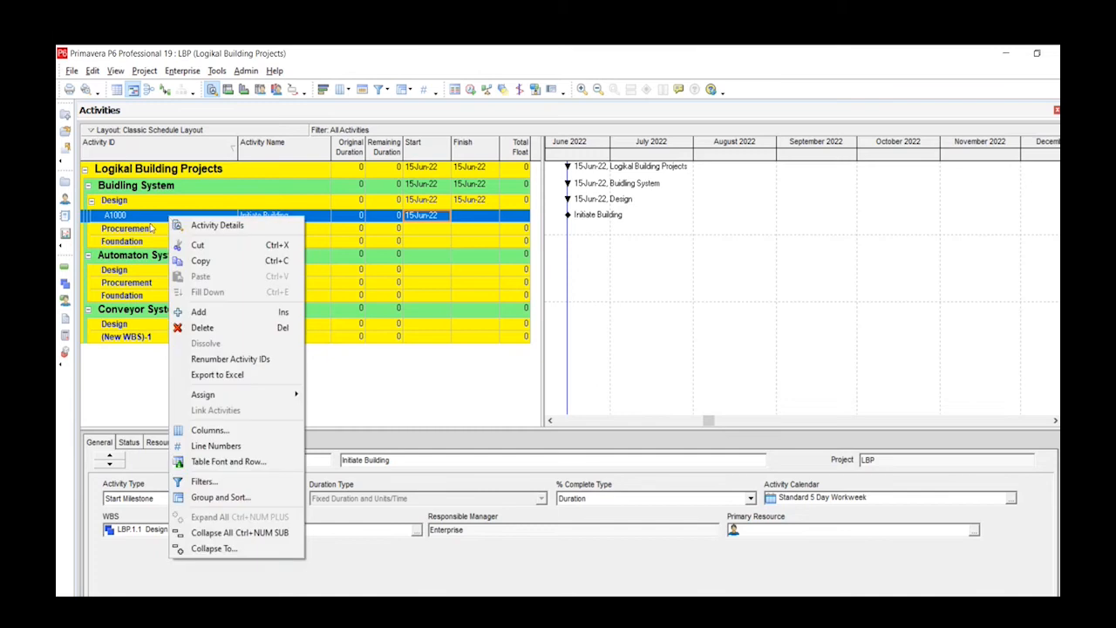
pyautogui.click(199, 312)
pyautogui.click(302, 230)
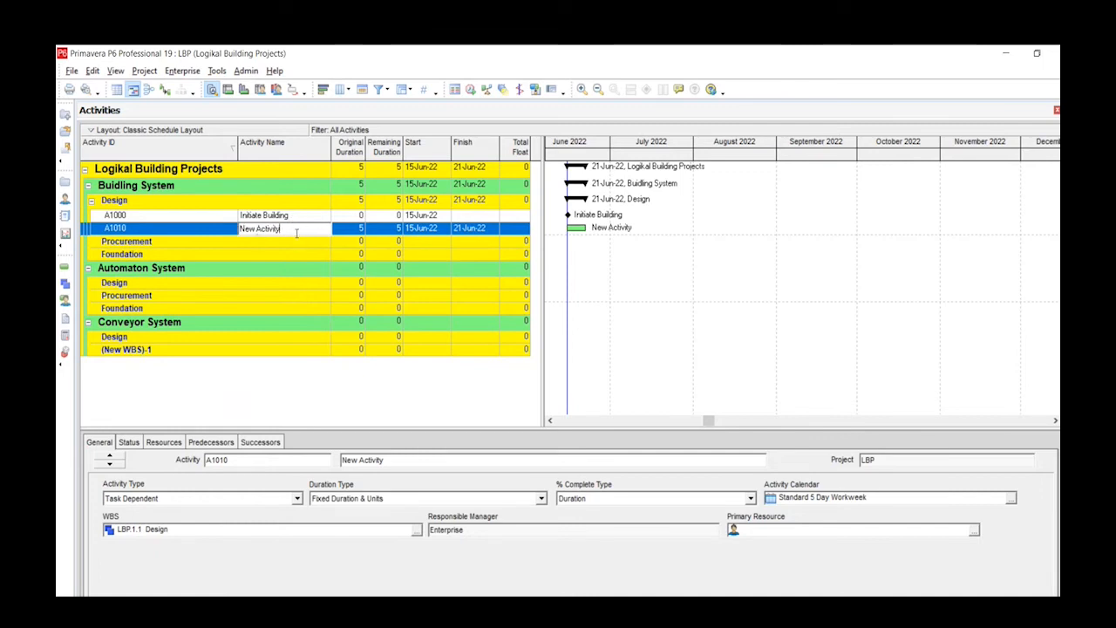
pyautogui.moveTo(297, 230); pyautogui.dragTo(239, 229)
pyautogui.write('Design Building La')
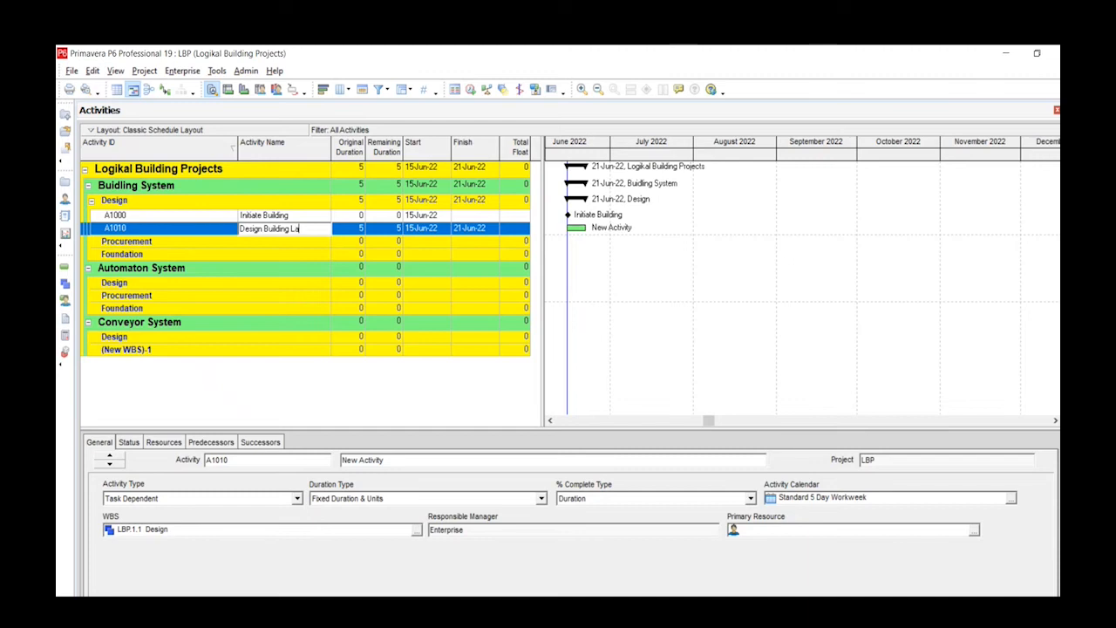
pyautogui.write('yout')
pyautogui.click(428, 307)
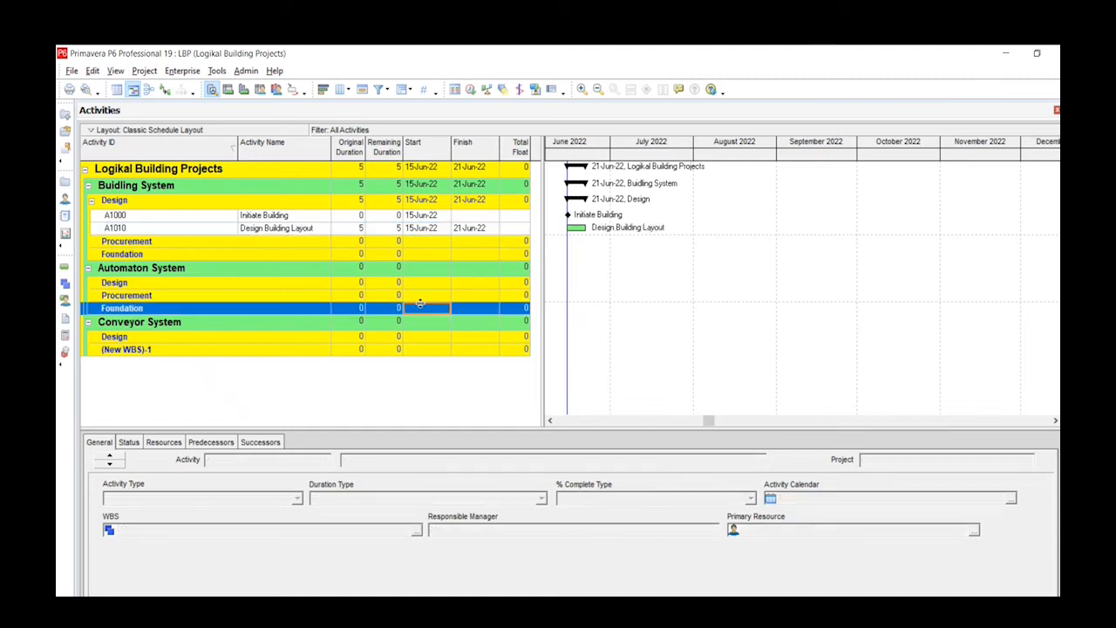
# - Review the activity types available for Design Building Layout and keep it as Task Dependent
pyautogui.click(360, 229)
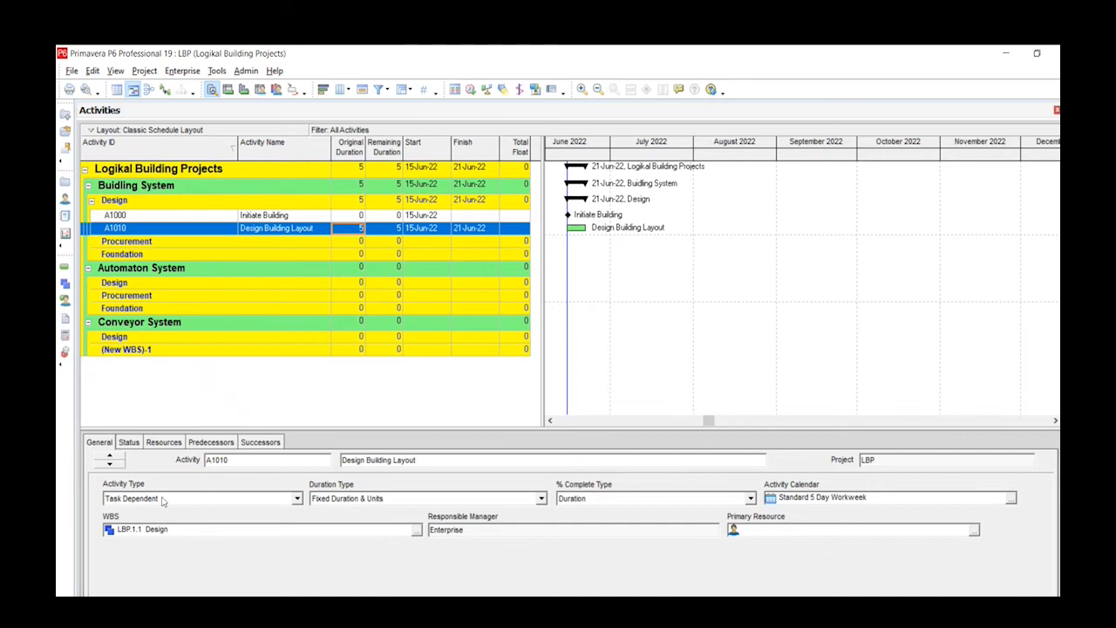
pyautogui.click(297, 499)
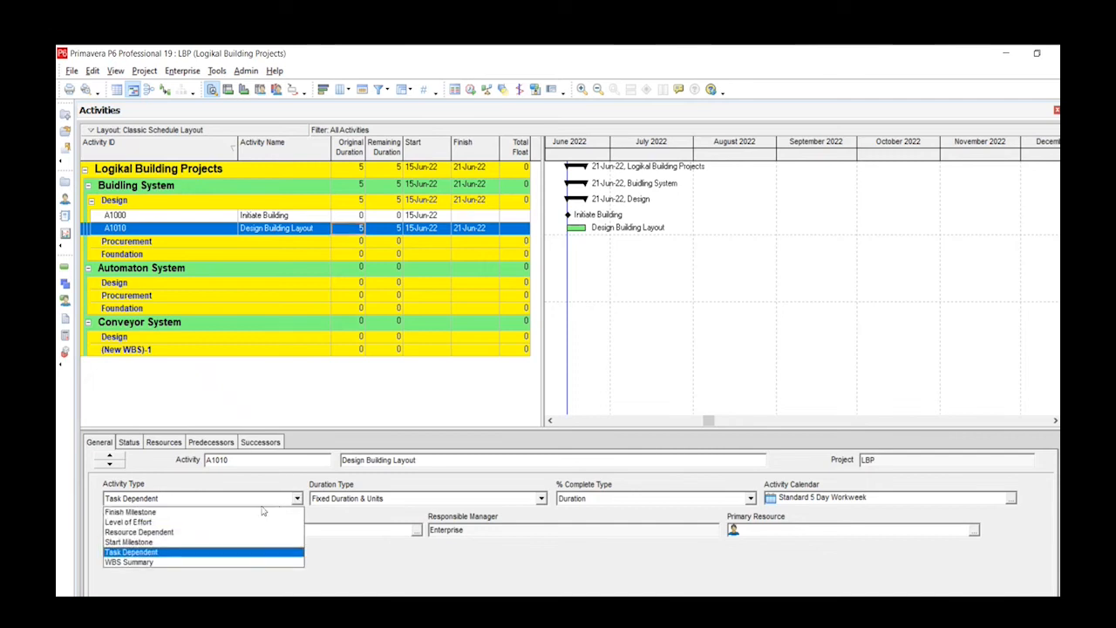
pyautogui.click(160, 553)
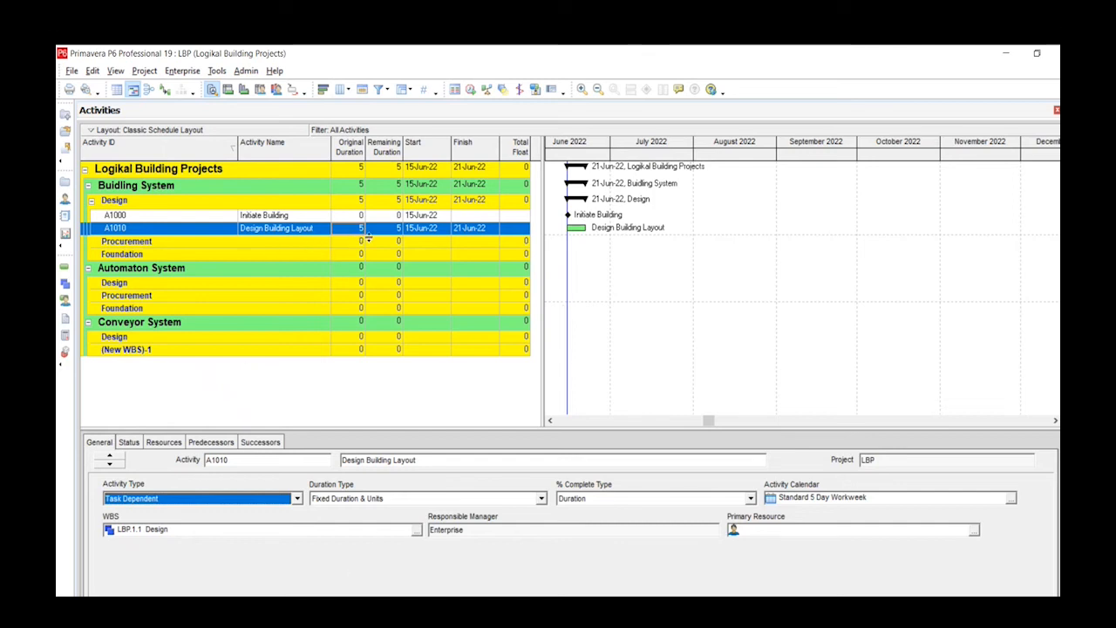
# - Add another activity below Design Building Layout in the same Design WBS and name it Design Building
pyautogui.rightClick(191, 233)
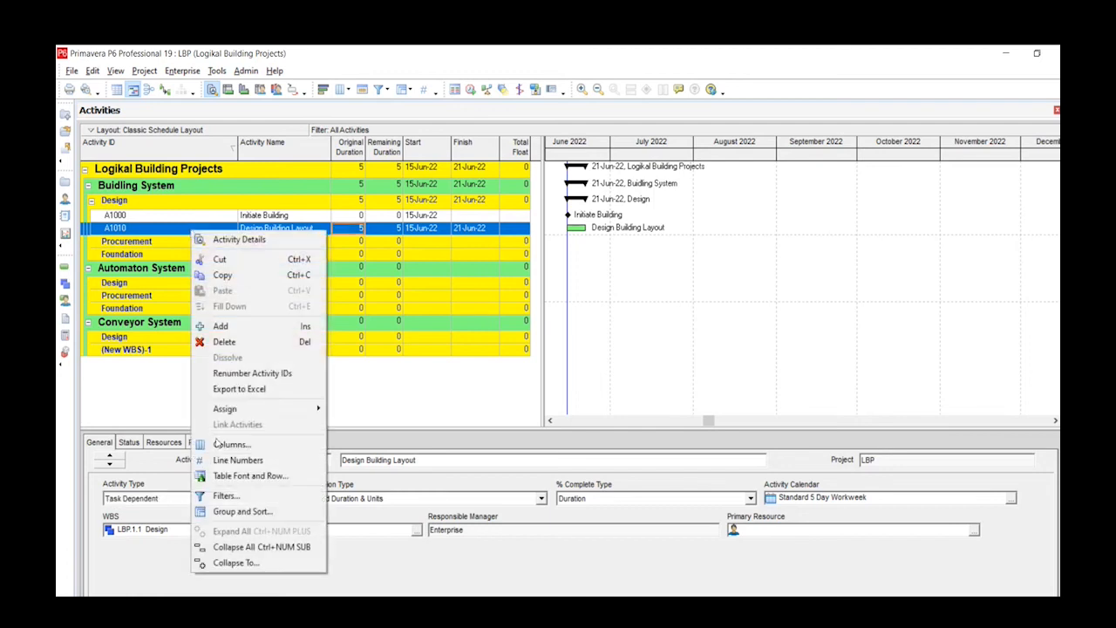
pyautogui.click(220, 326)
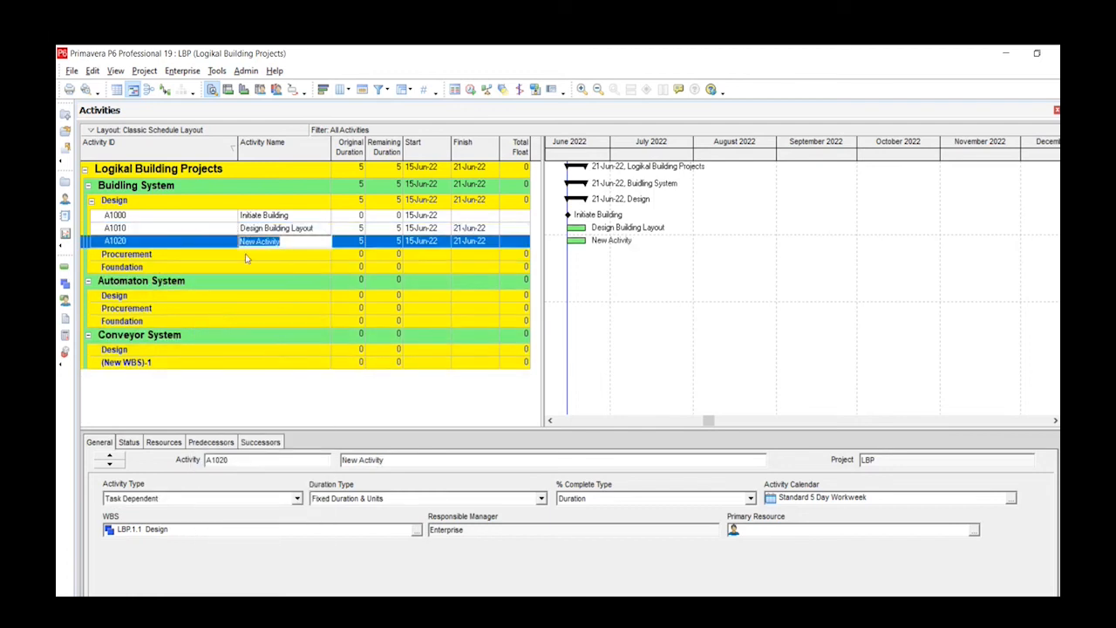
pyautogui.click(288, 241)
pyautogui.moveTo(286, 239); pyautogui.dragTo(238, 241)
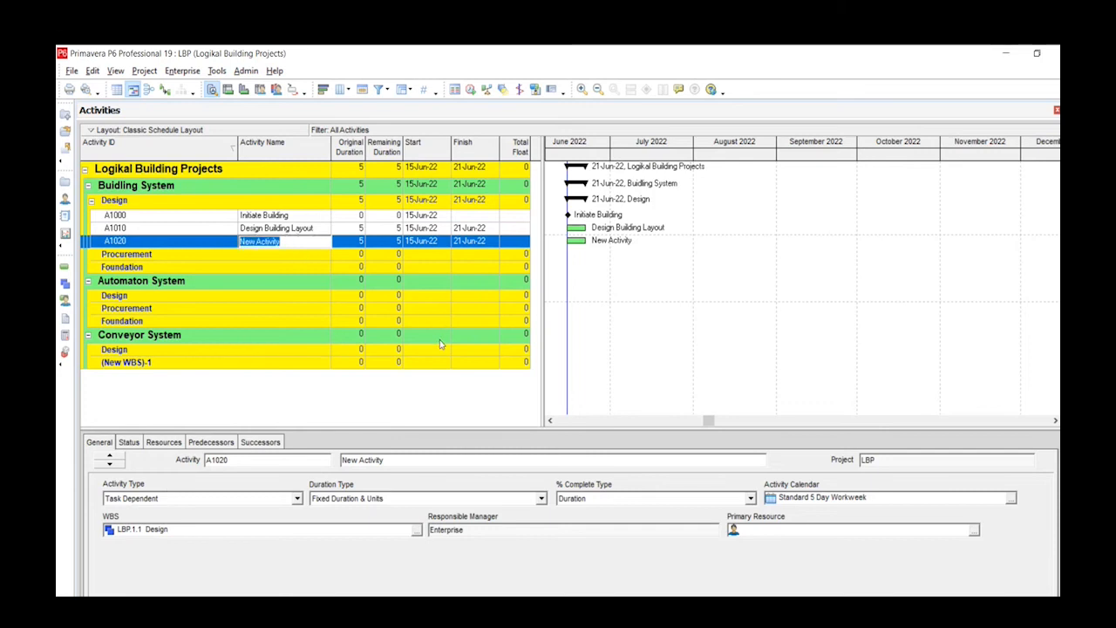
pyautogui.write('Desi')
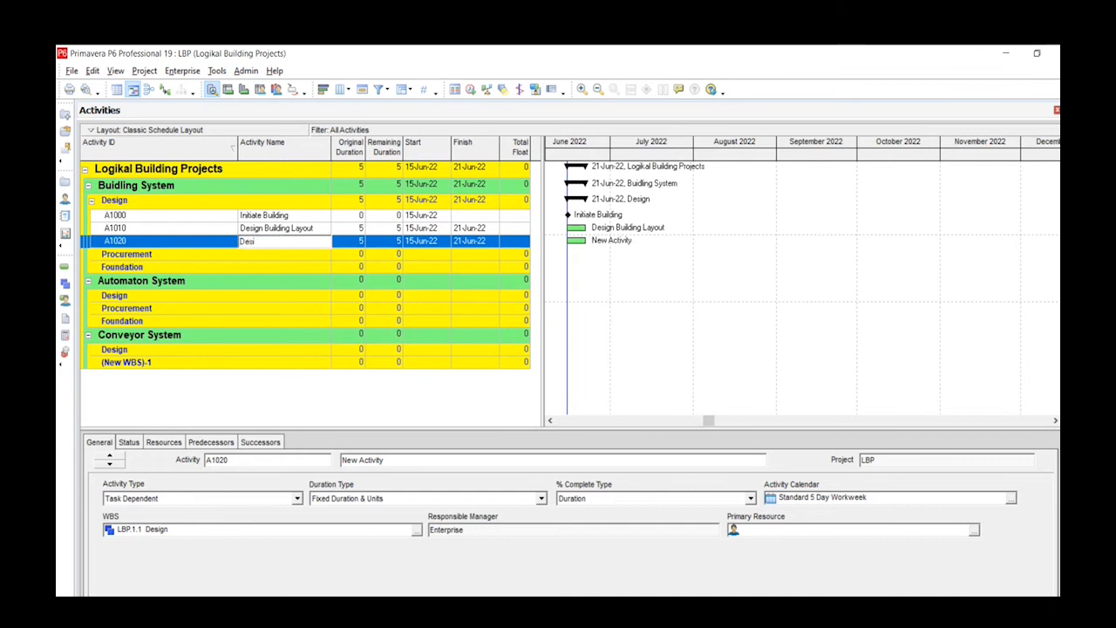
pyautogui.write('gn Building')
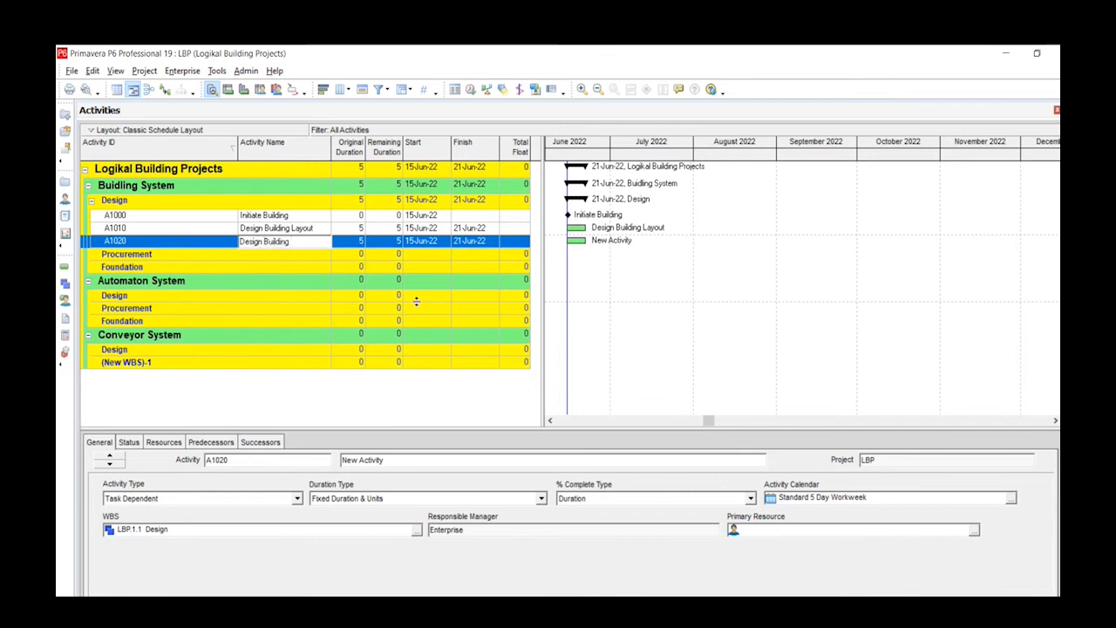
pyautogui.click(359, 244)
pyautogui.click(354, 244)
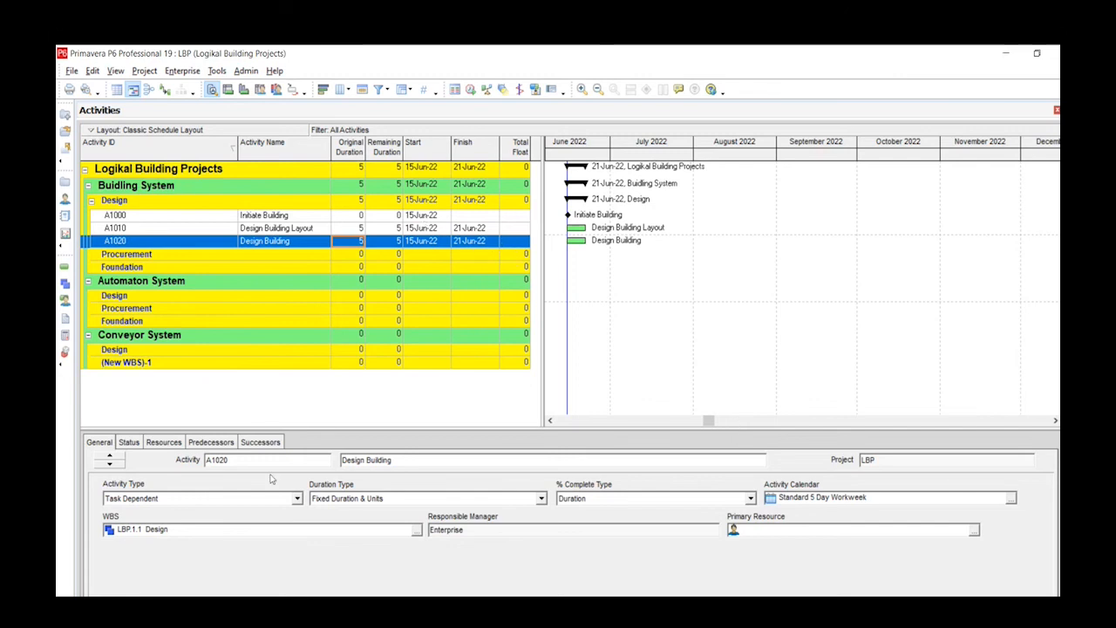
# - Delete the Design Building Layout activity from the first system's Design WBS
pyautogui.click(196, 229)
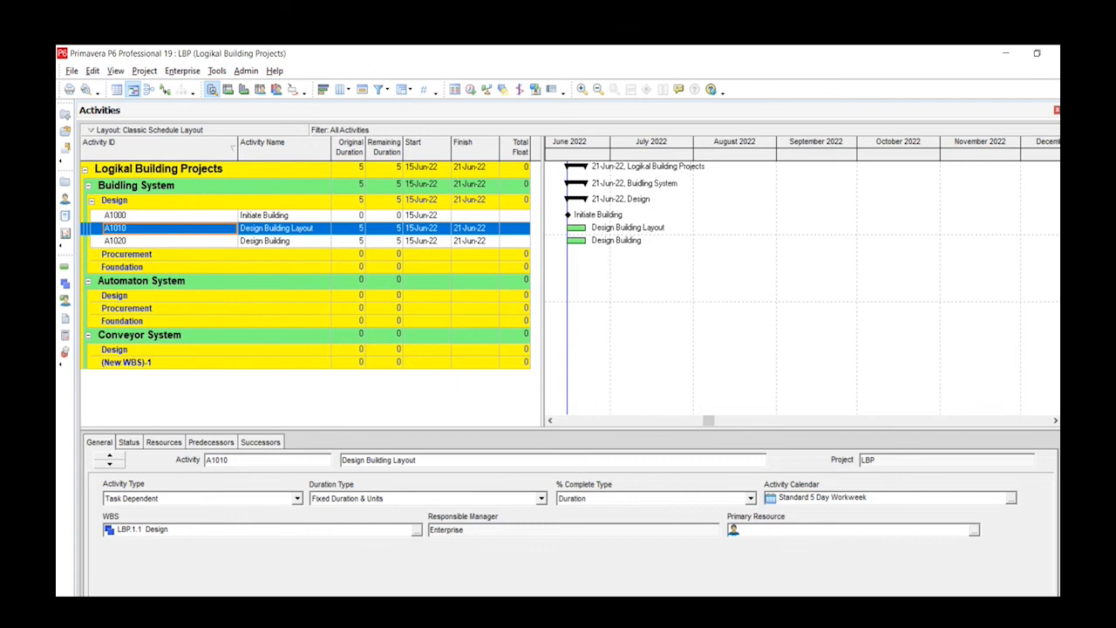
pyautogui.press('Delete')
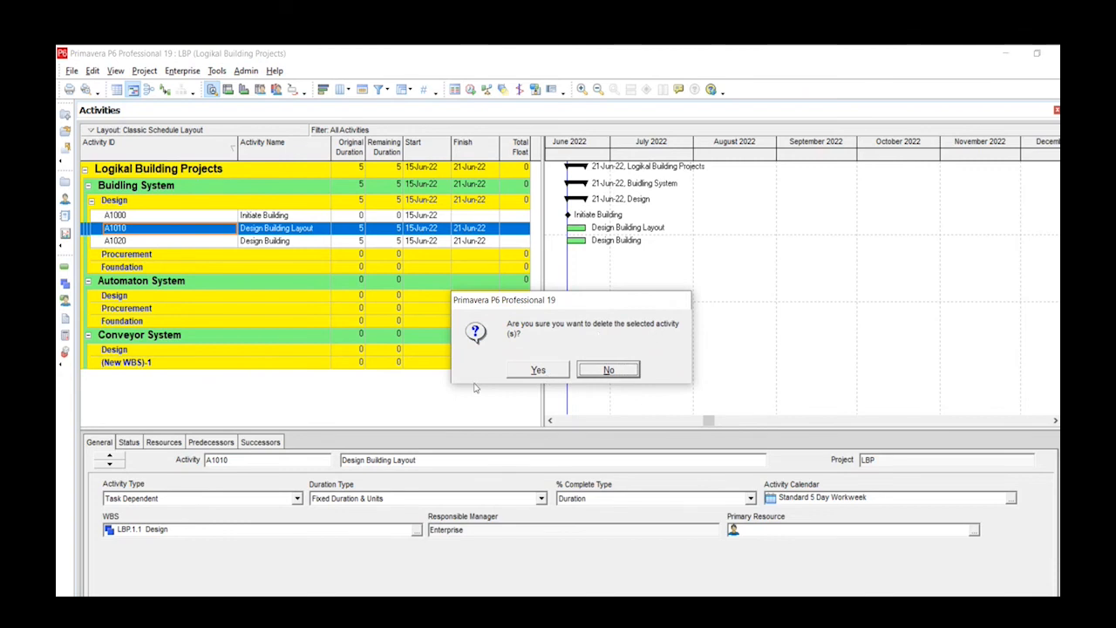
pyautogui.click(538, 371)
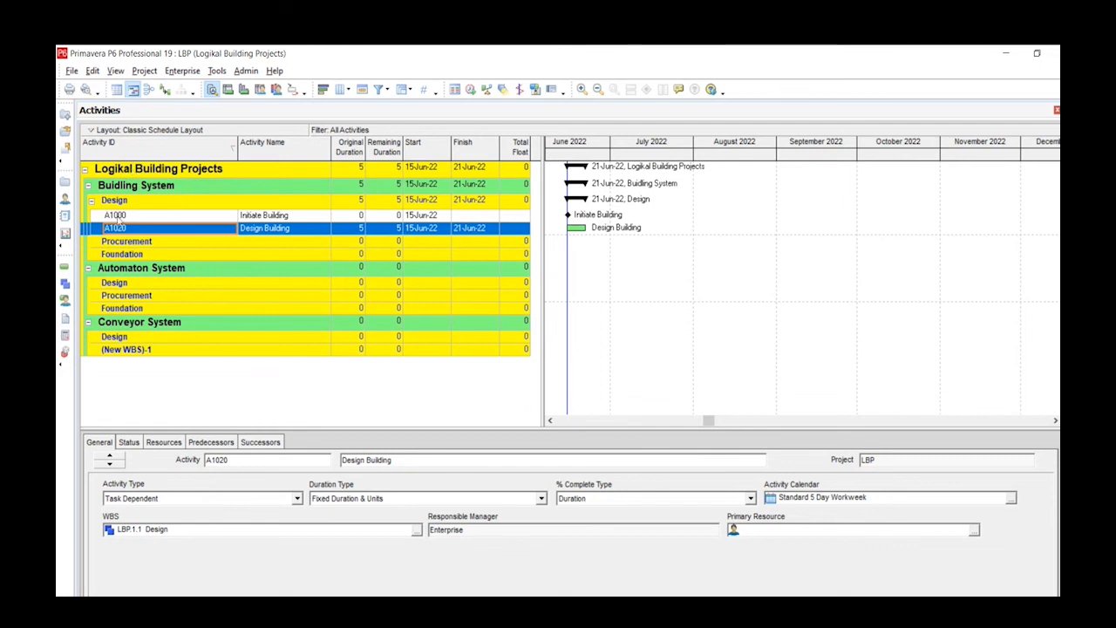
# - Reverse the sort order of the activities by Activity ID and return it to ascending order
pyautogui.click(129, 216)
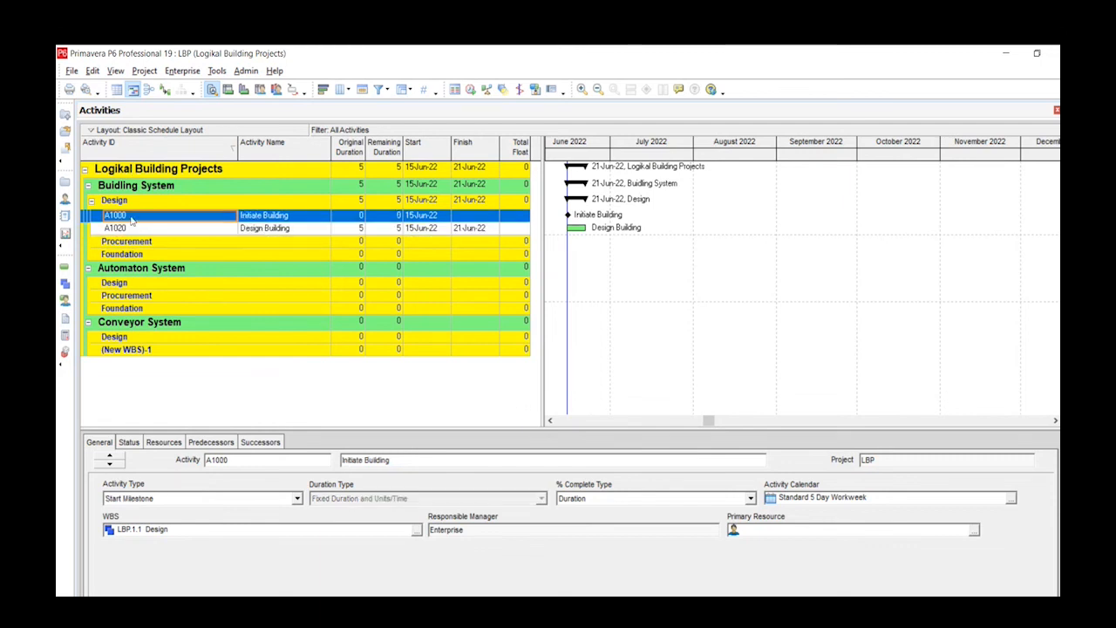
pyautogui.click(125, 228)
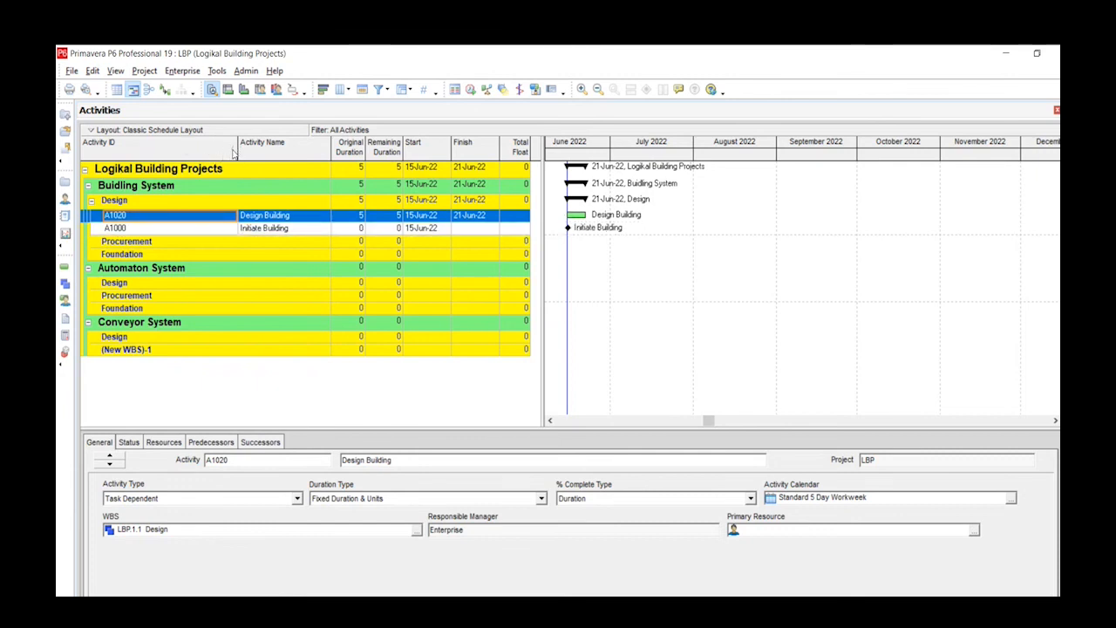
pyautogui.click(231, 153)
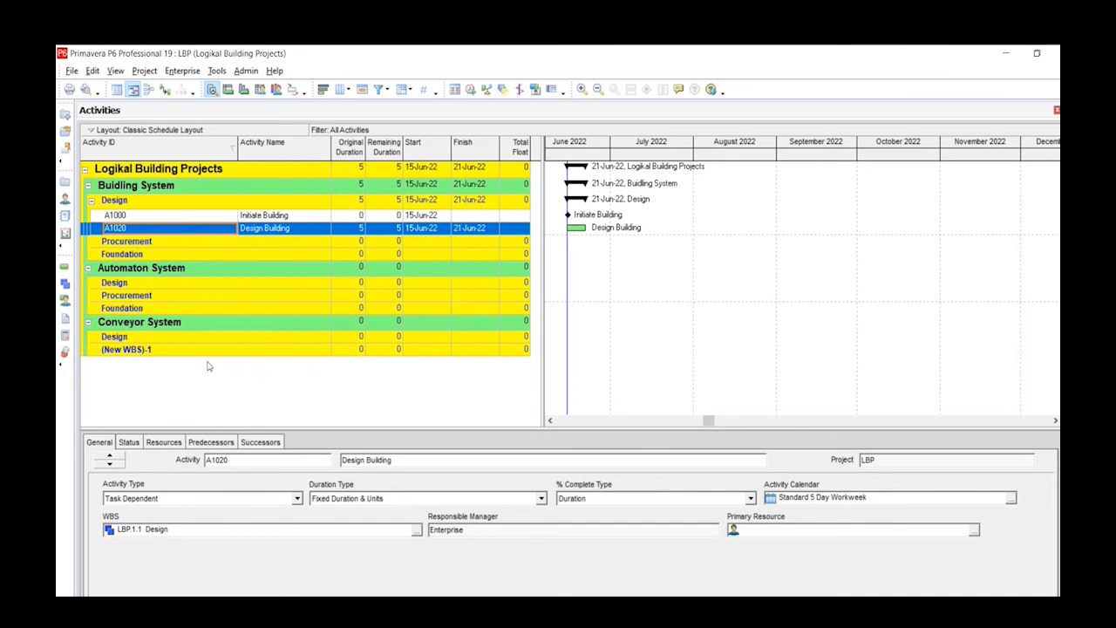
pyautogui.rightClick(182, 231)
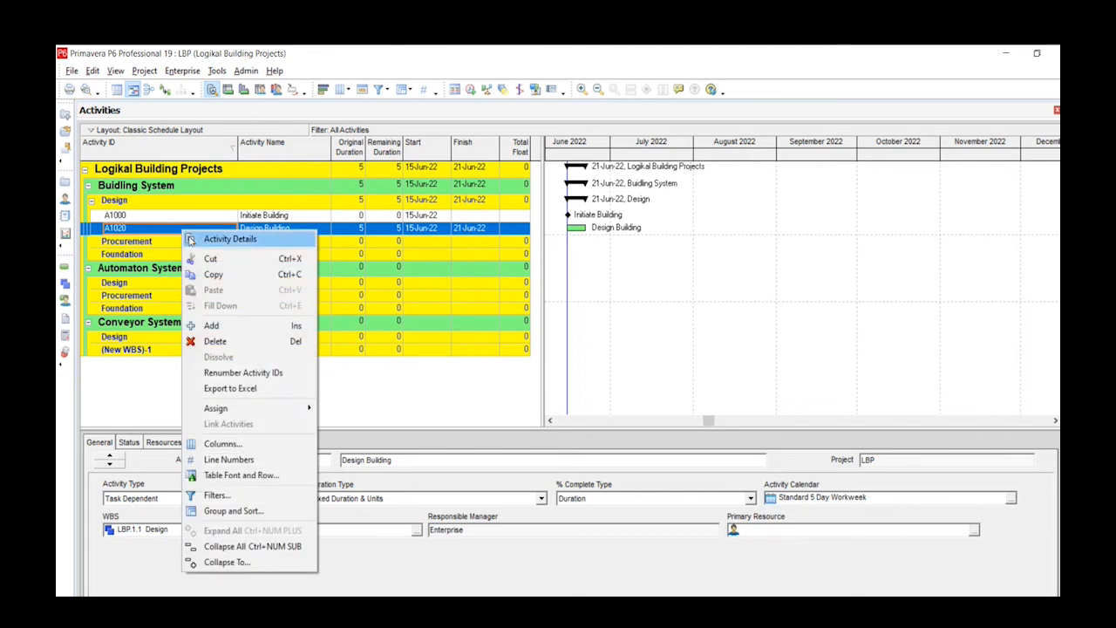
pyautogui.click(453, 411)
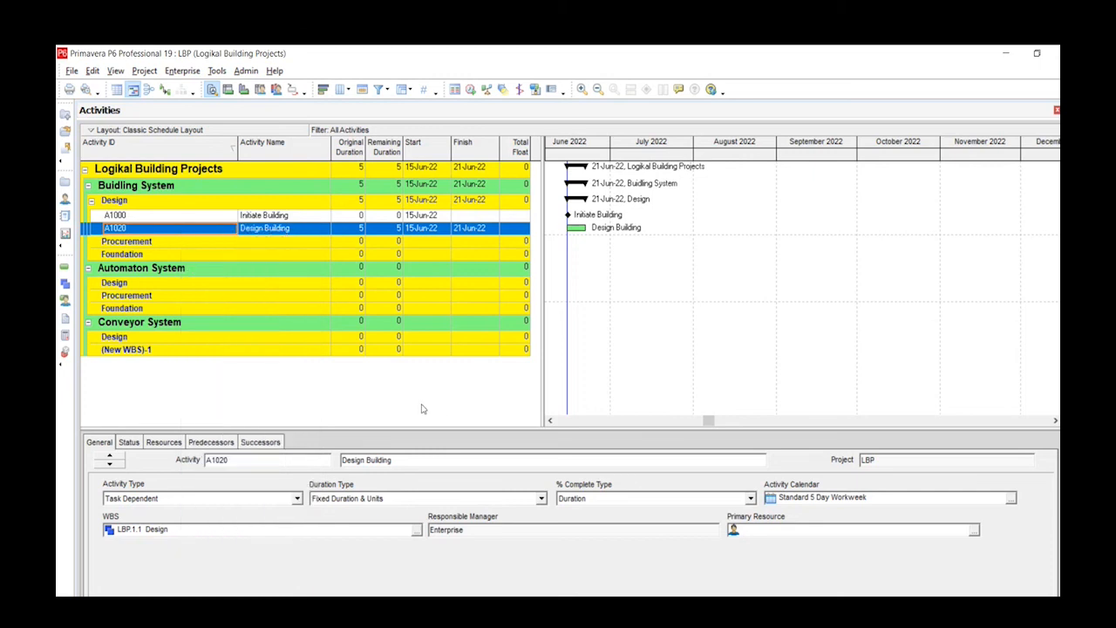